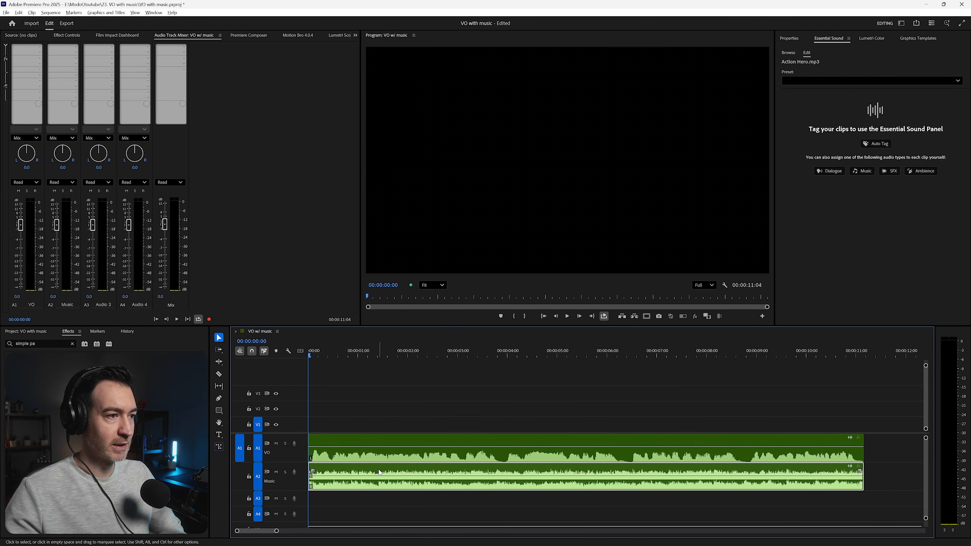
Solo the VO track and play it to check its level, ending with the playhead at the sequence start.
left_click(394, 411)
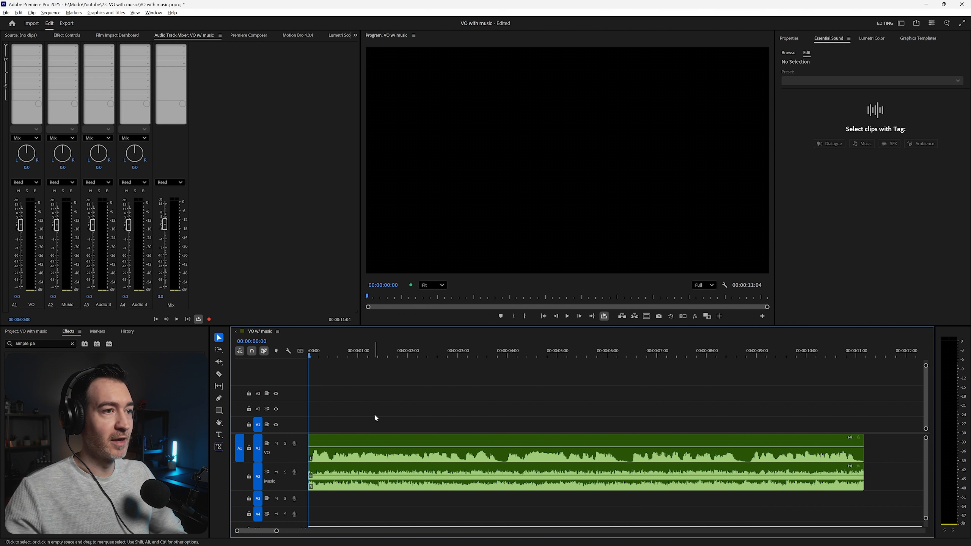
left_click(285, 443)
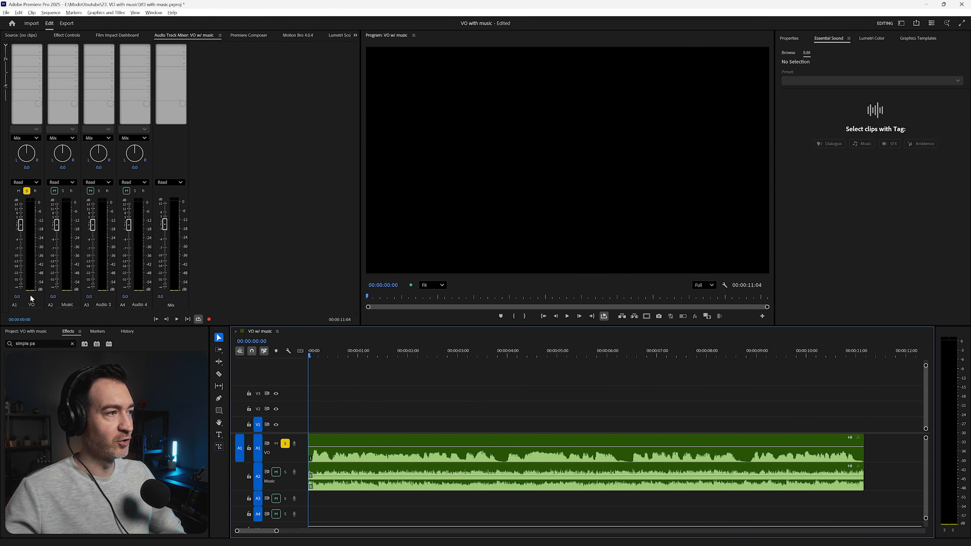
key("space")
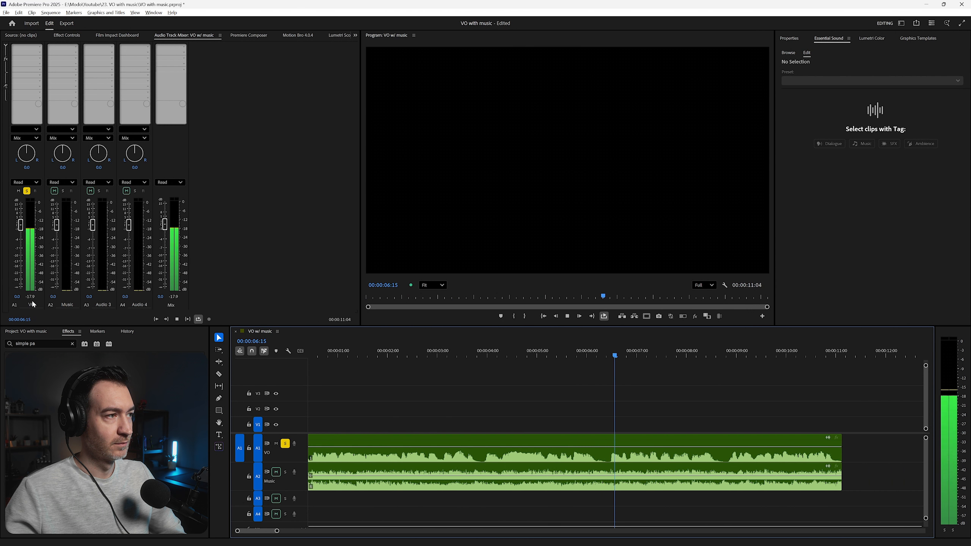
key("space")
key("Home")
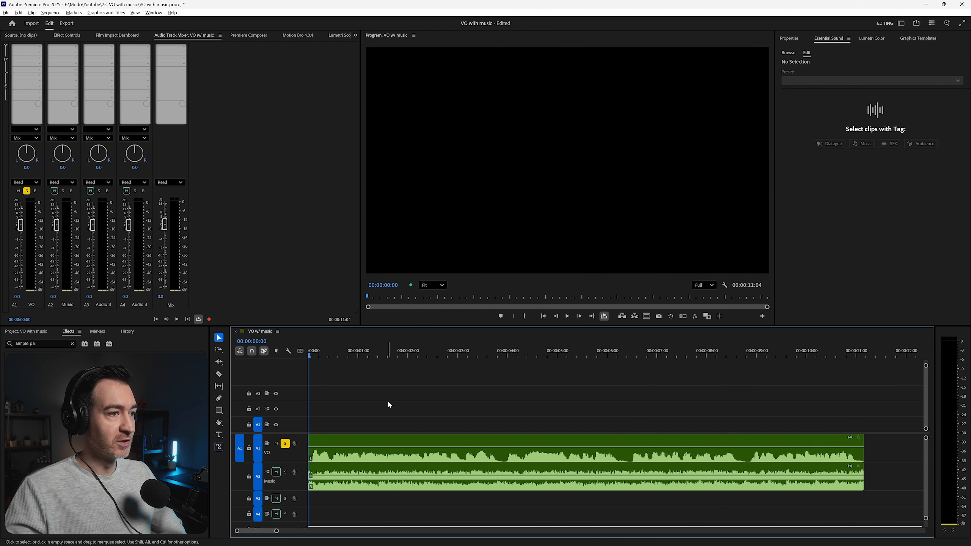
Tag the VO clip as Dialogue, auto-match its loudness, and play it to check the new level.
left_click(355, 444)
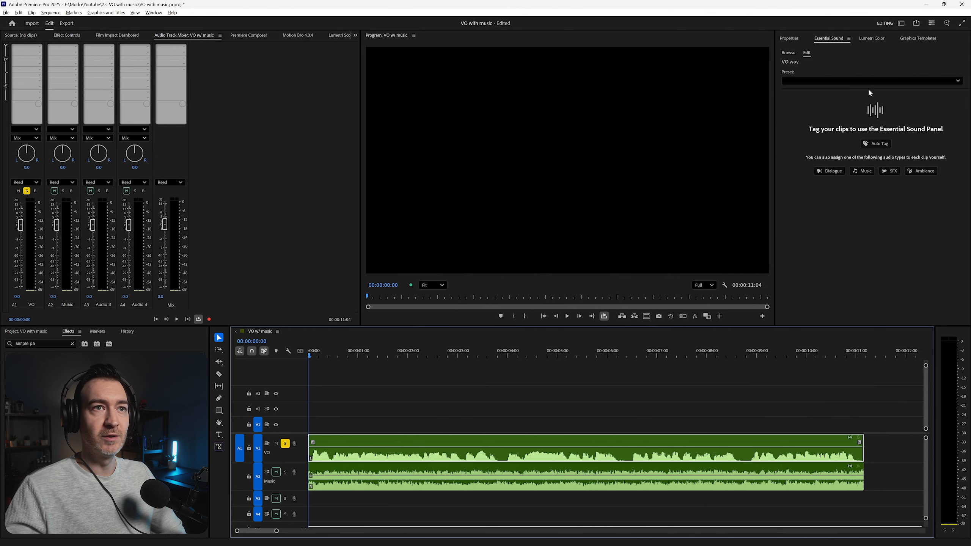
left_click(831, 171)
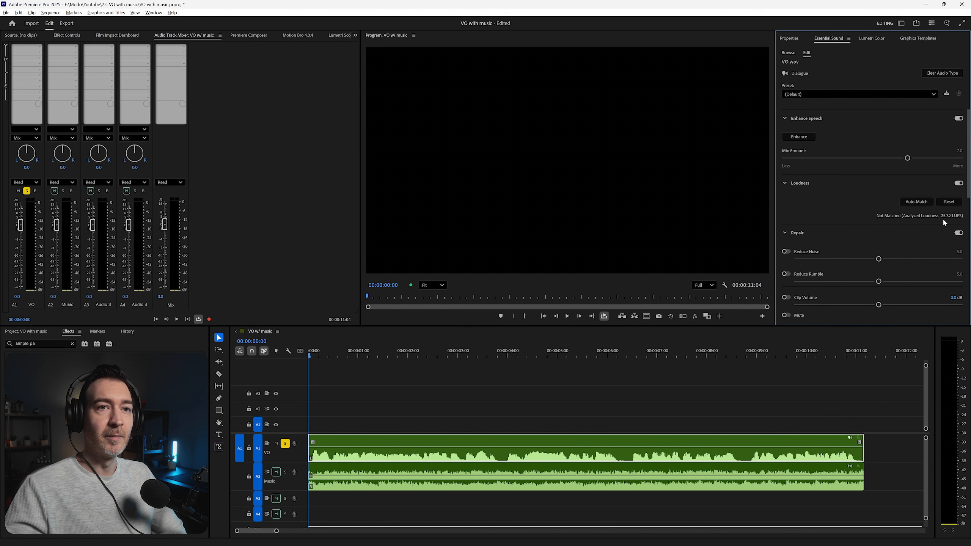
left_click(915, 202)
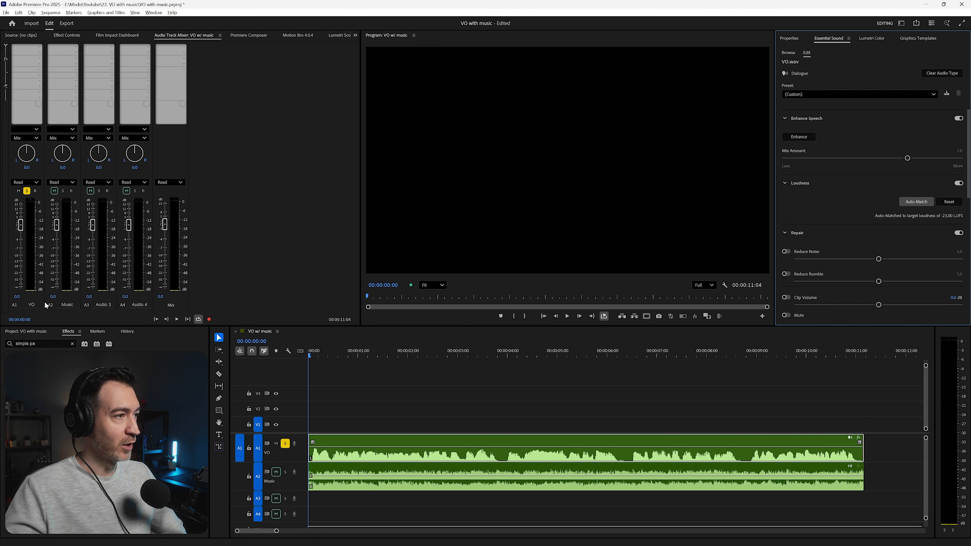
key("space")
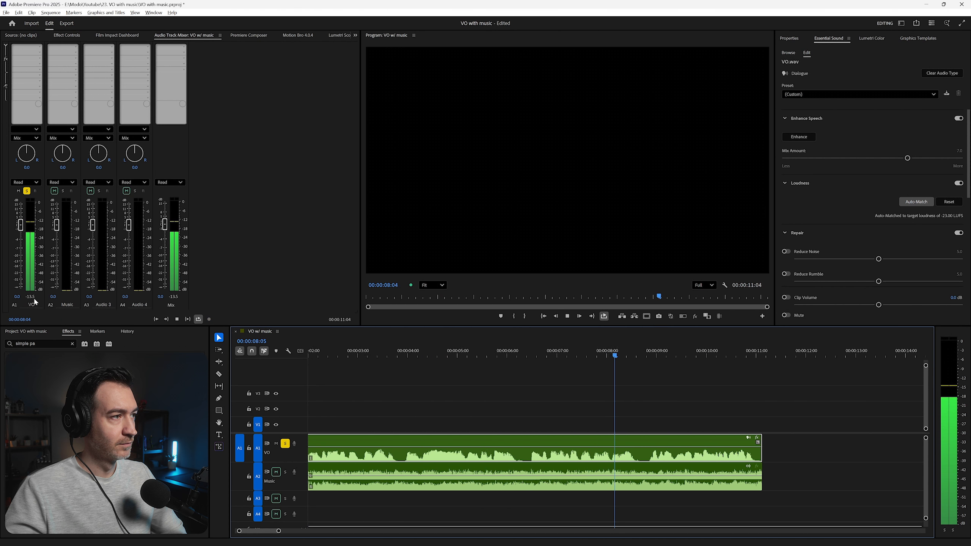
key("space")
left_click(398, 396)
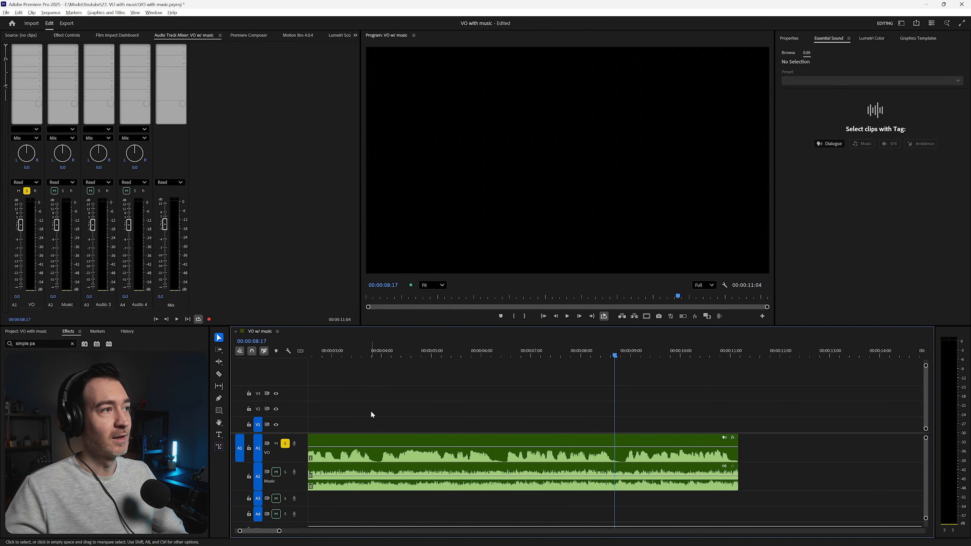
Switch the solo from the VO track to the Music track and return the playhead to the start.
left_click(285, 444)
left_click(285, 472)
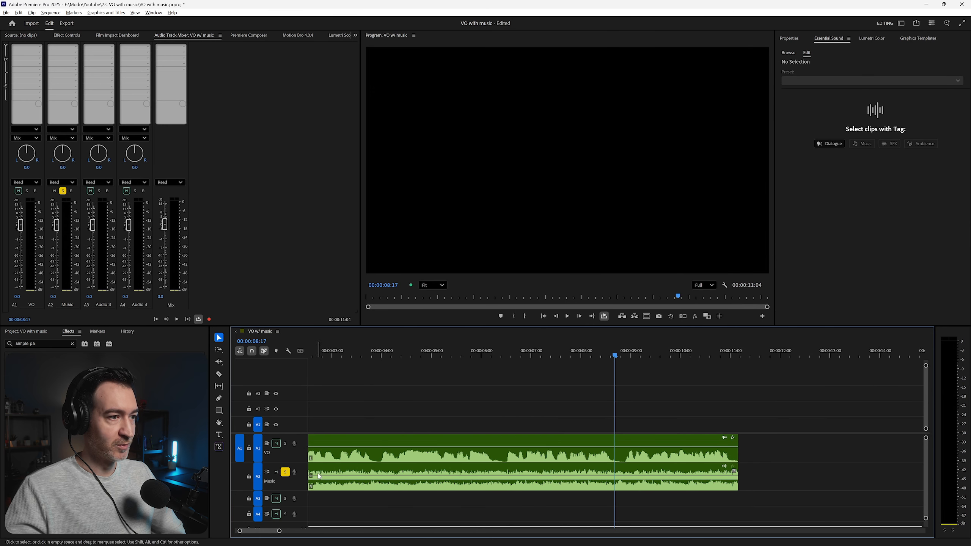
key("Home")
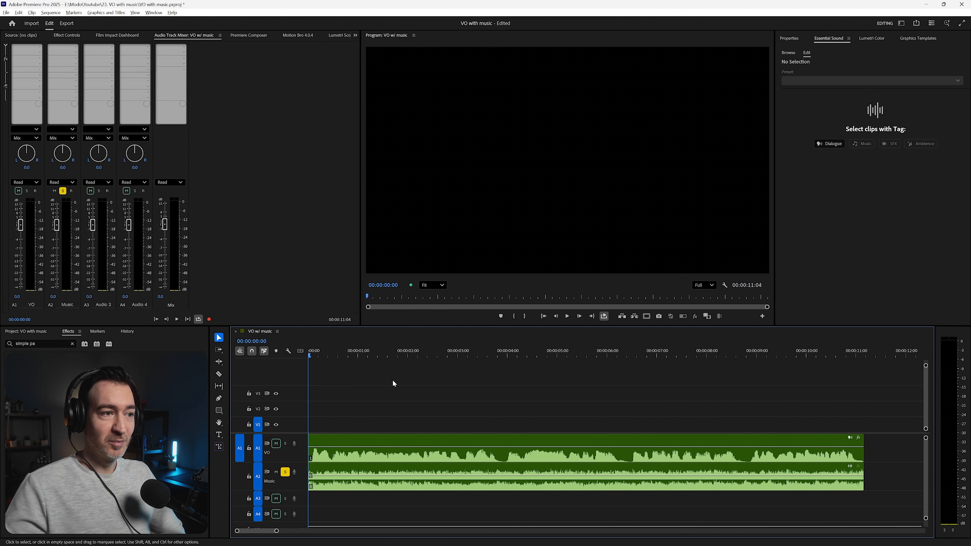
Tag the Action Hero.mp3 clip as Music, auto-match its loudness, and play it to check the level.
left_click(376, 473)
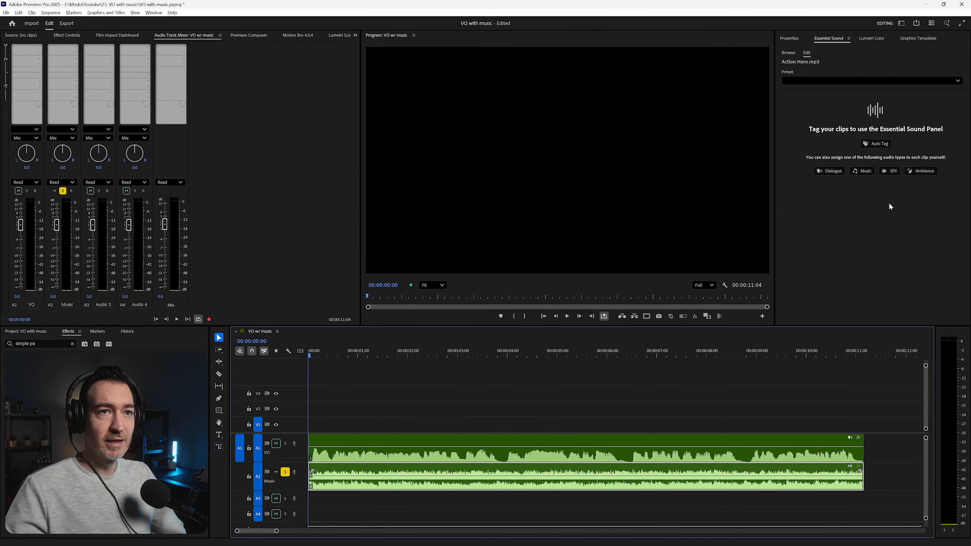
left_click(863, 171)
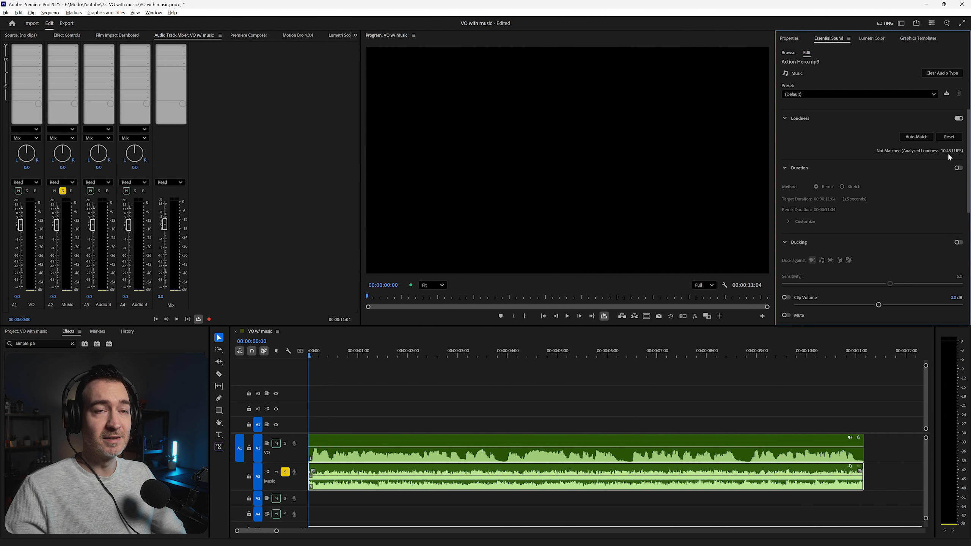
left_click(916, 137)
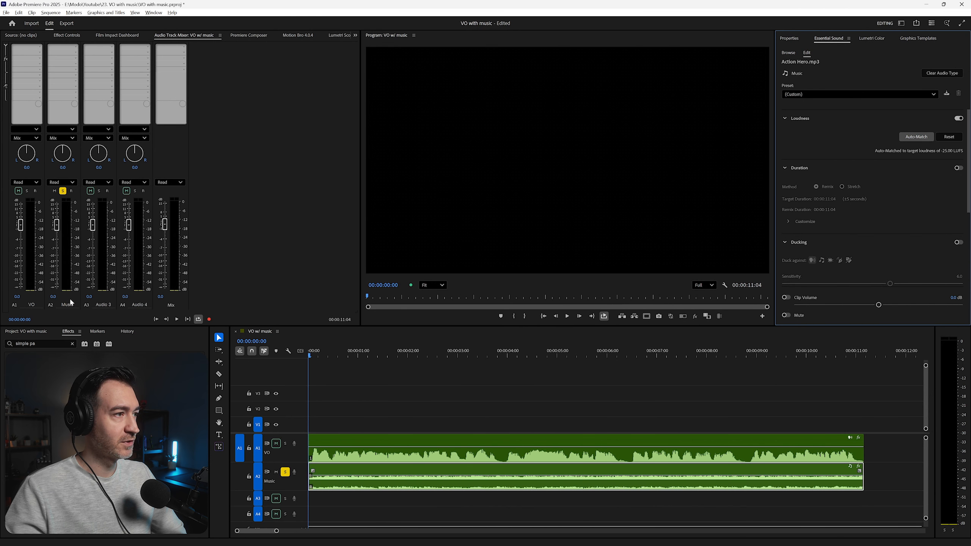
key("space")
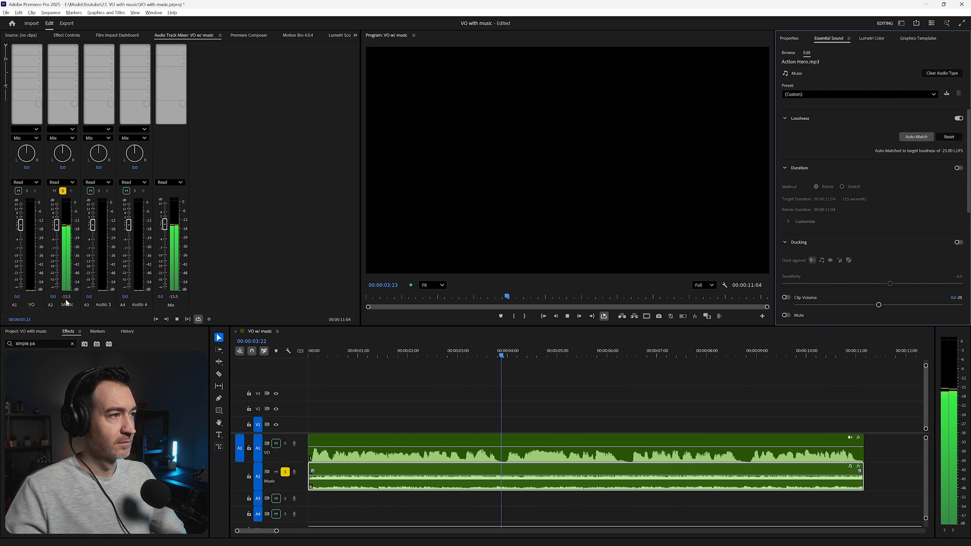
key("space")
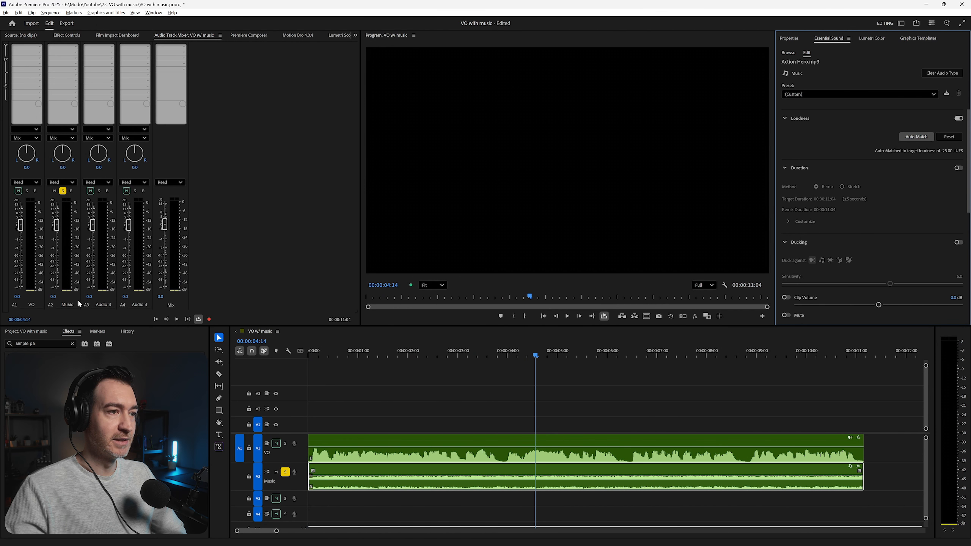
left_click(405, 405)
key("Home")
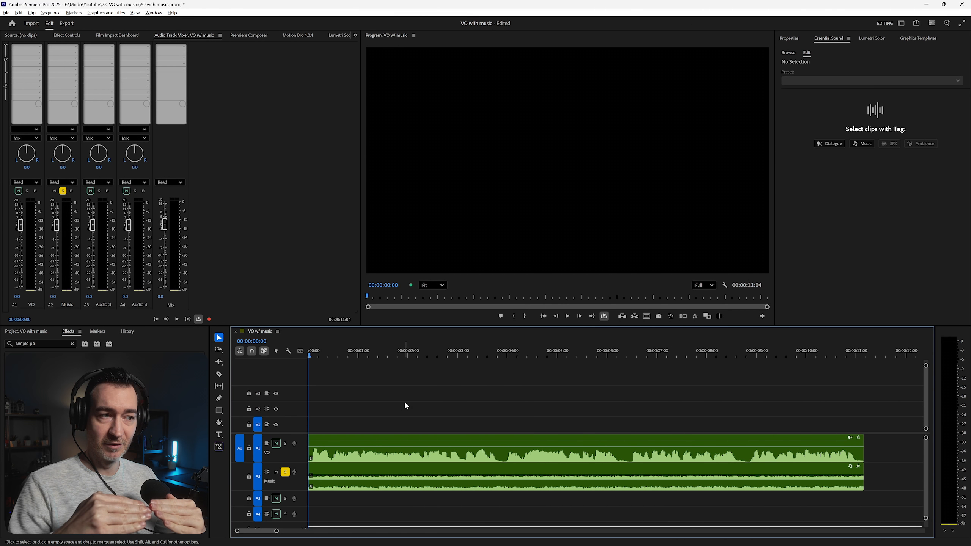
Unsolo the Music track, set its mixer volume to -6 dB, and play voice and music together from the start.
mouse_move(340, 485)
left_click(285, 471)
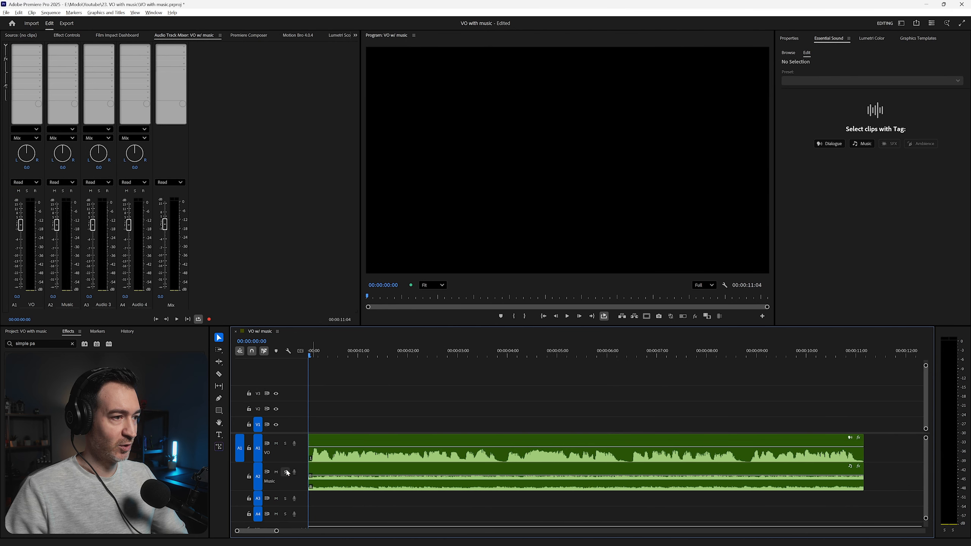
left_click_drag(52, 298, 68, 304)
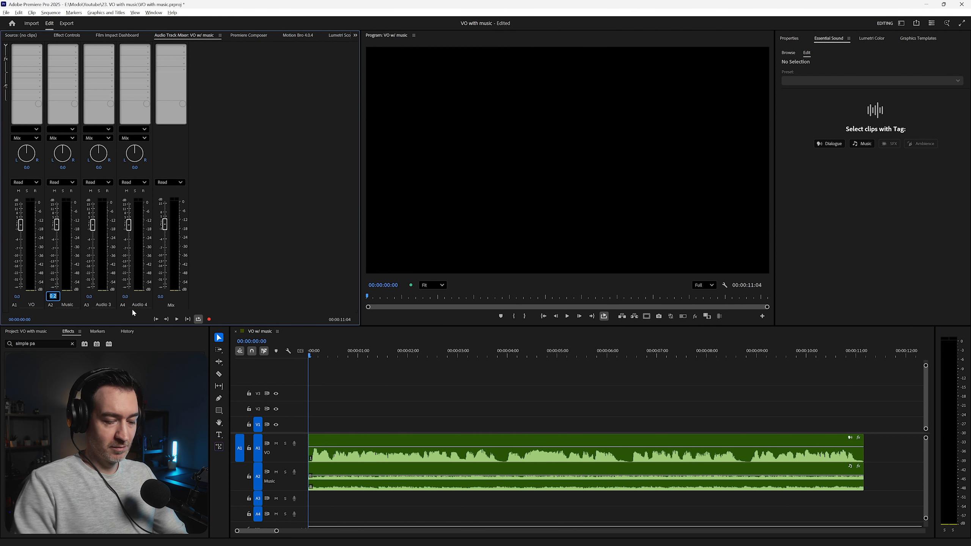
type("-6")
key("Return")
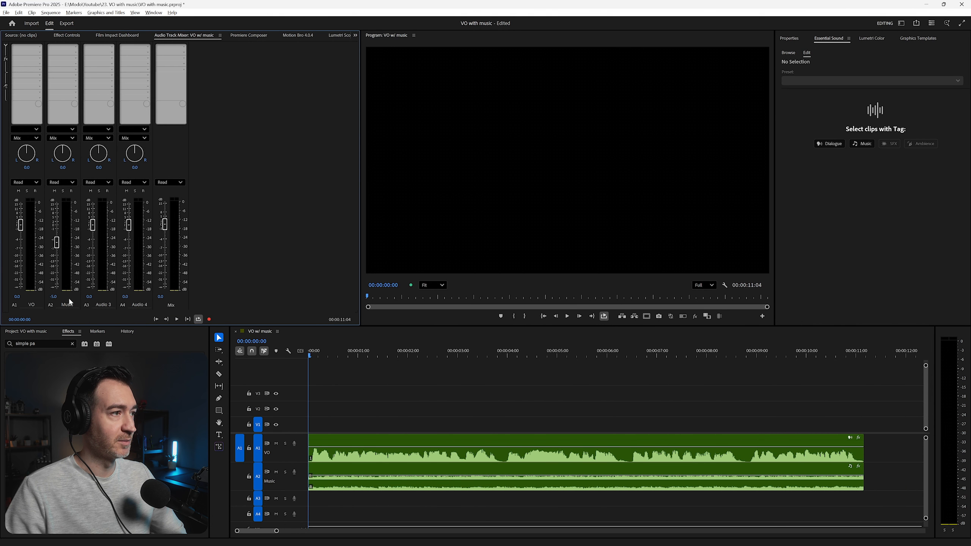
key("space")
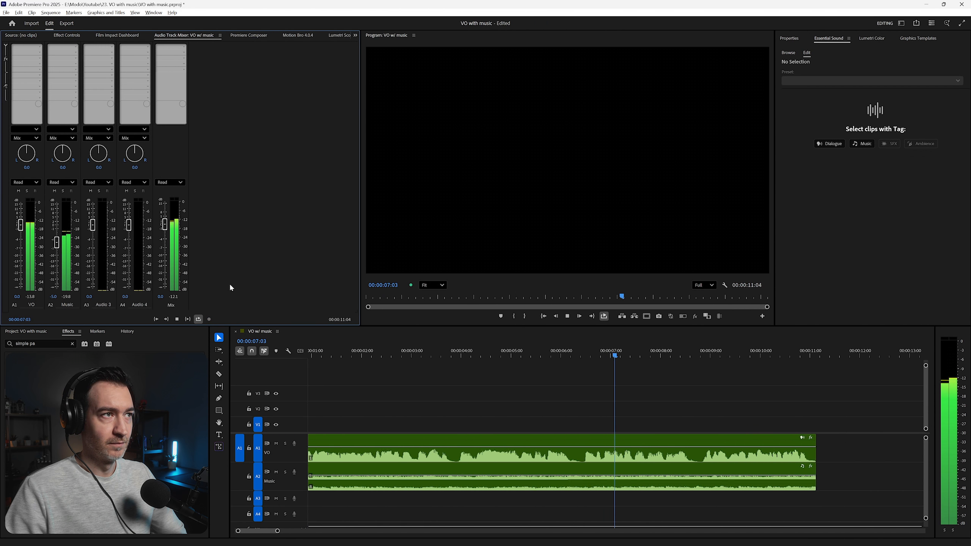
key("space")
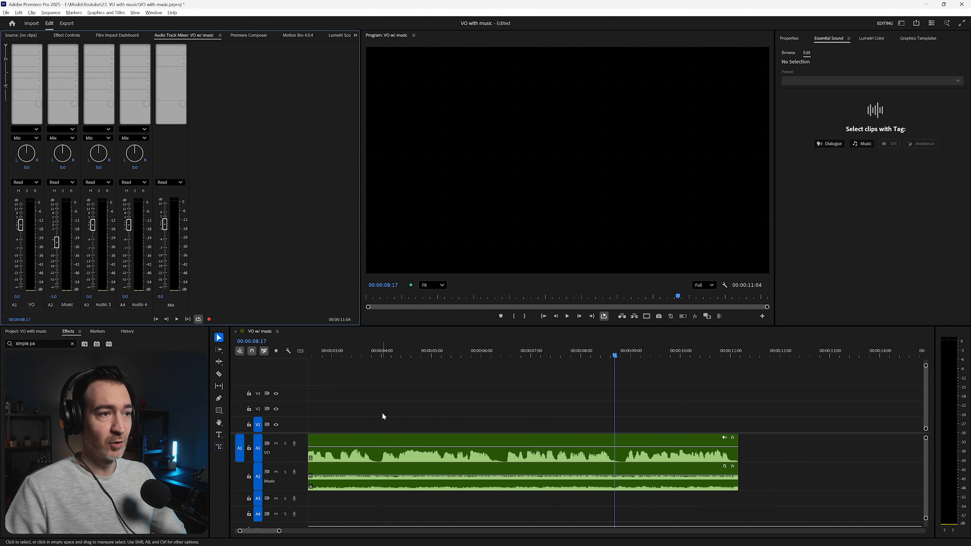
key("Home")
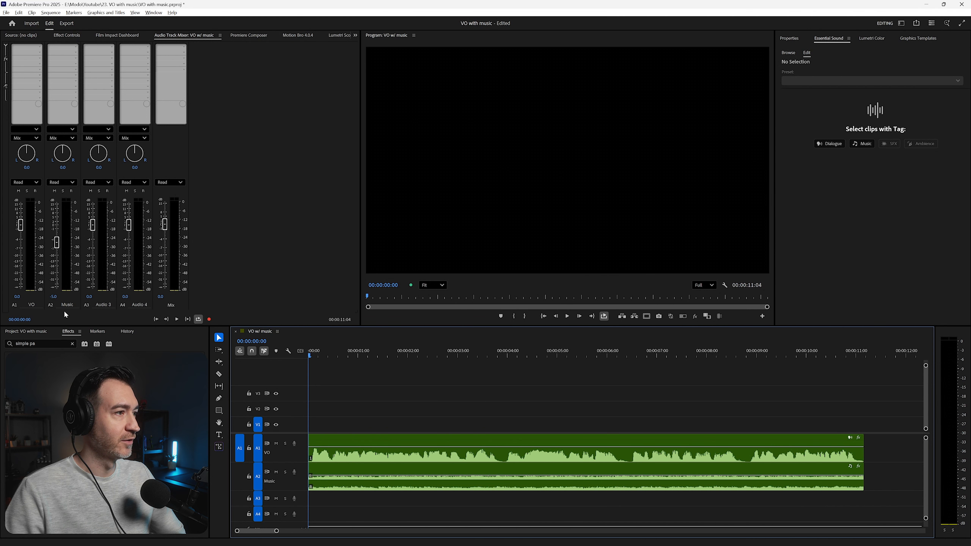
Add a DeEsser effect to the Music track in the track mixer and open its effect editor.
left_click(76, 50)
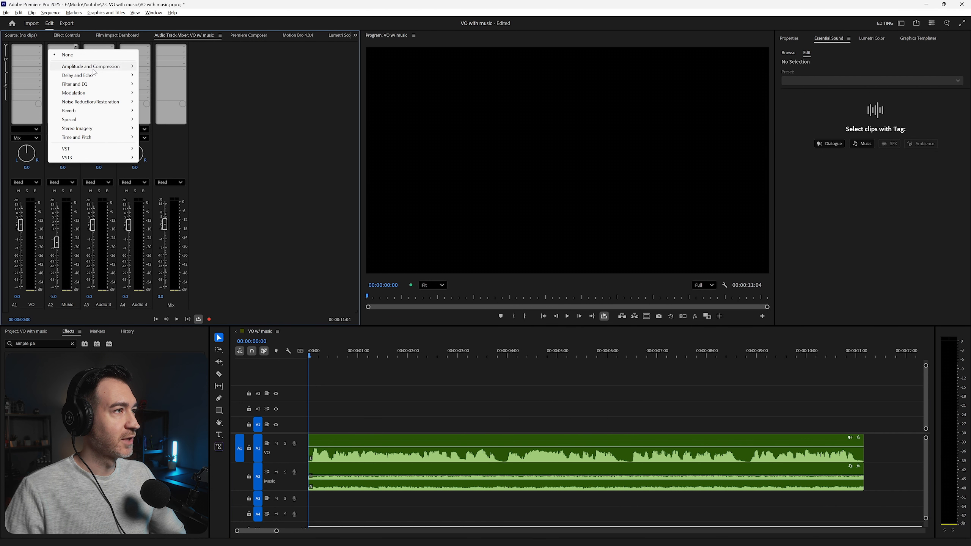
mouse_move(104, 69)
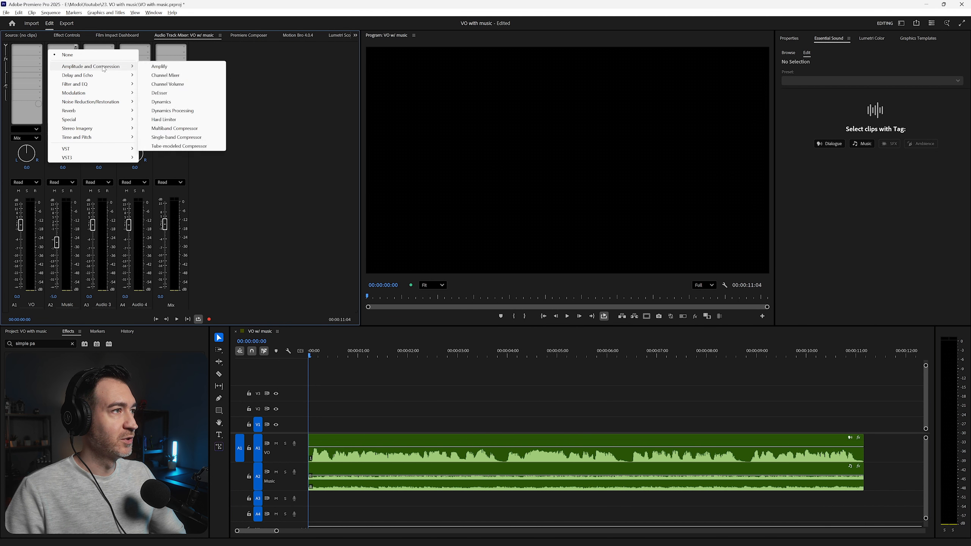
left_click(160, 93)
double_click(66, 52)
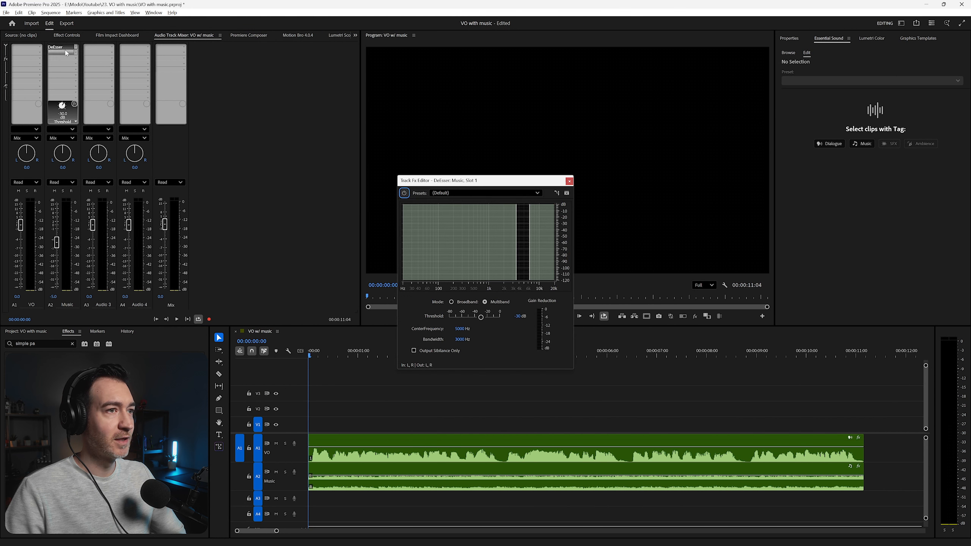
left_click_drag(513, 186, 526, 188)
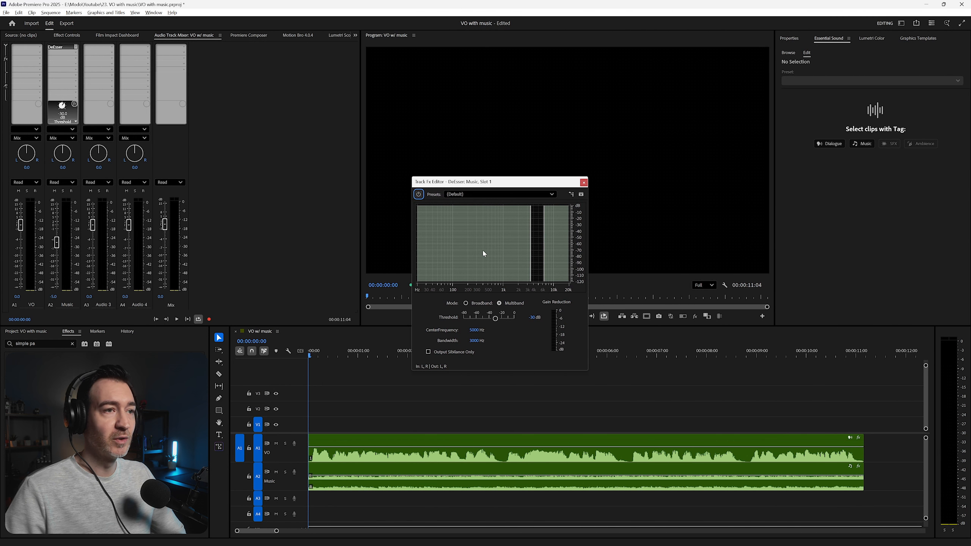
Widen the DeEsser band to about 4080 Hz center frequency and 4285 Hz bandwidth, and play the mix.
left_click_drag(530, 244, 519, 244)
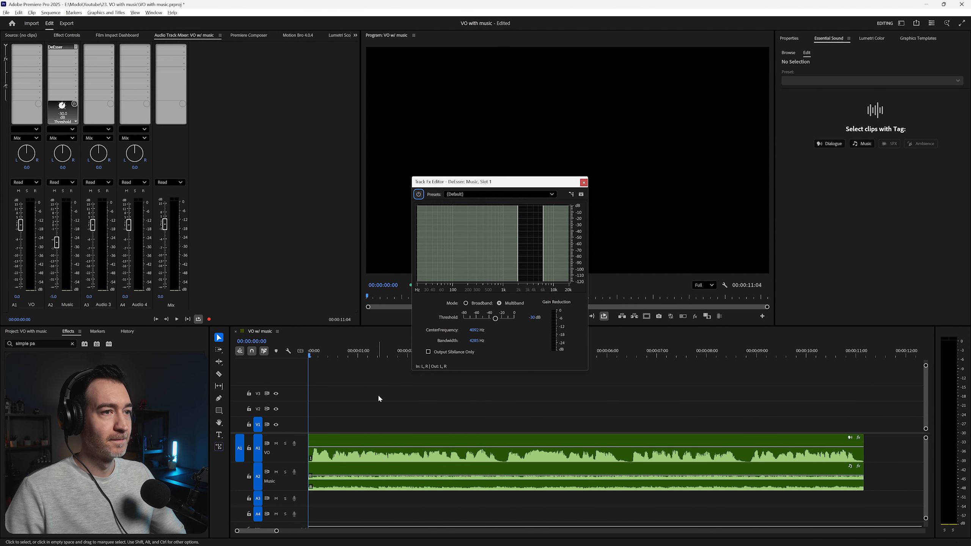
key("space")
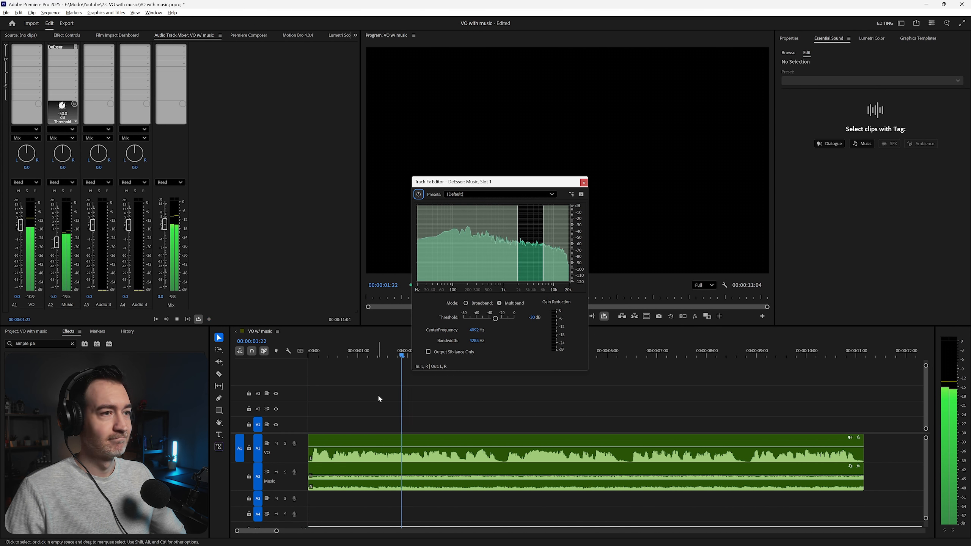
key("space")
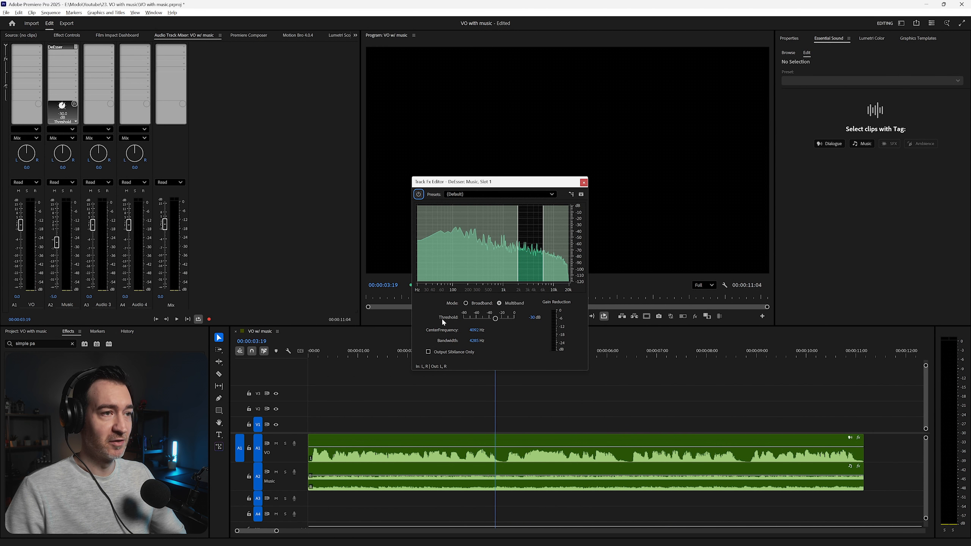
Set the DeEsser threshold to -40 dB and play the mix from the start to check its gain reduction.
left_click(534, 318)
type("-")
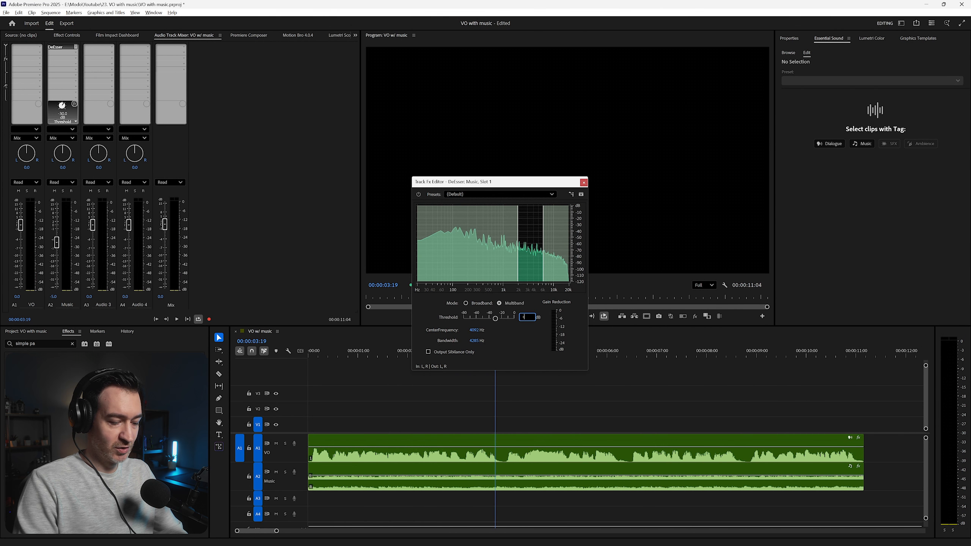
type("40")
key("Return")
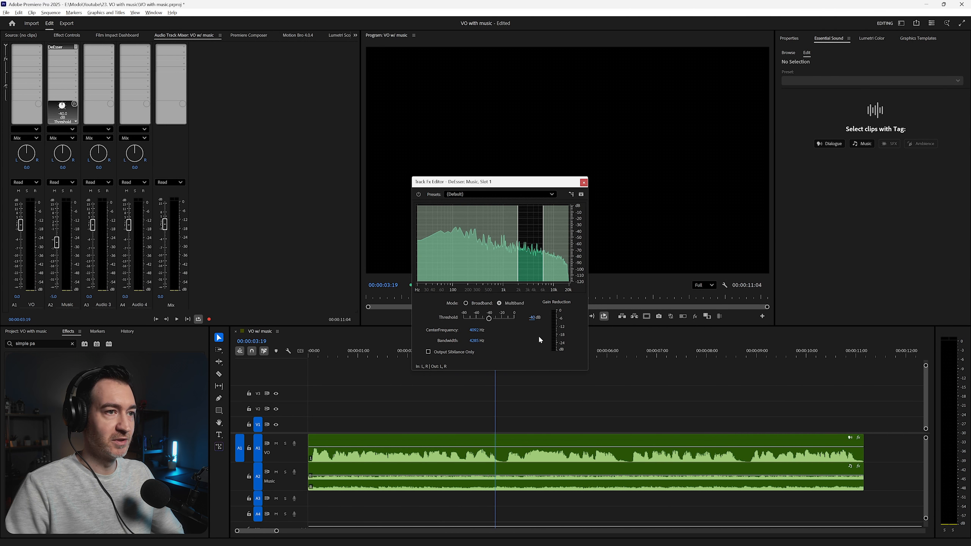
left_click(311, 353)
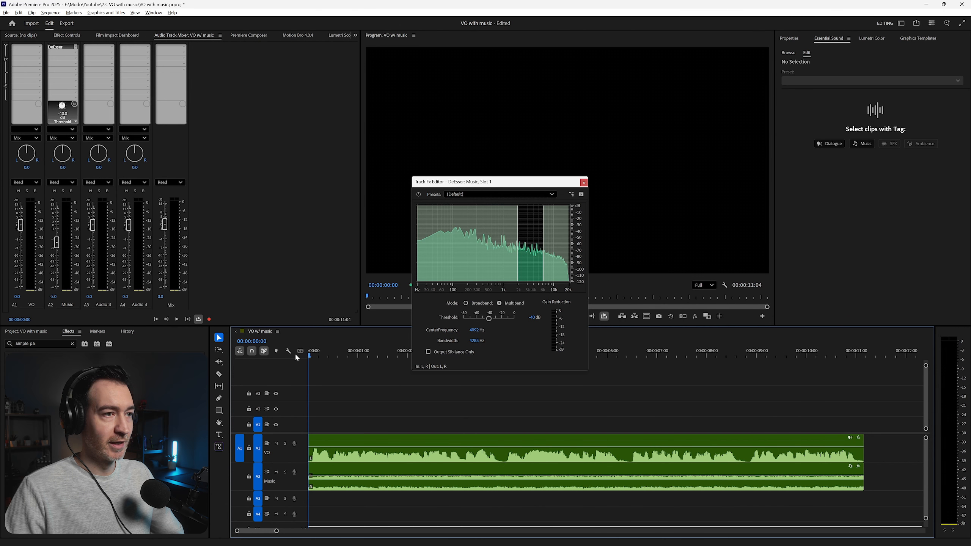
key("space")
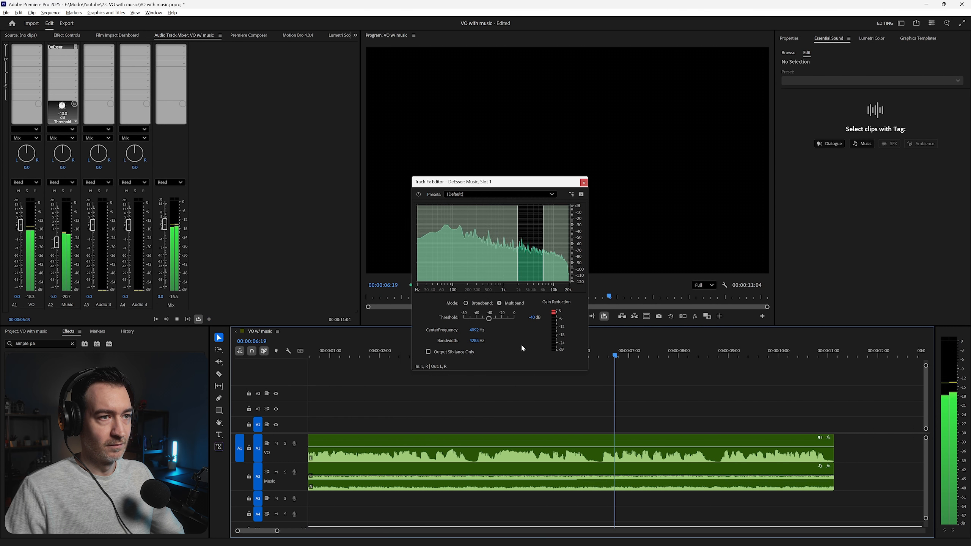
key("space")
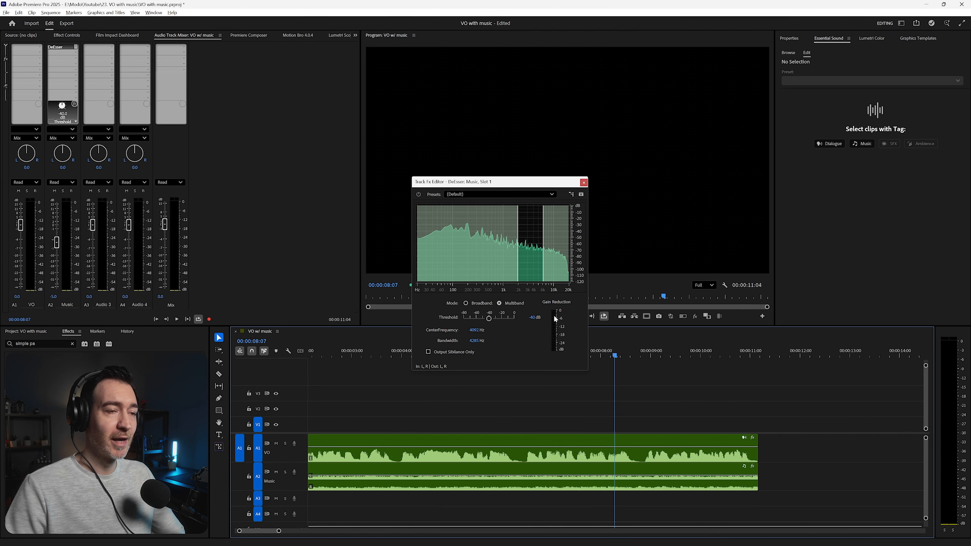
Compare the mix from the start with the Music track's DeEsser bypassed and with it enabled again.
key("Home")
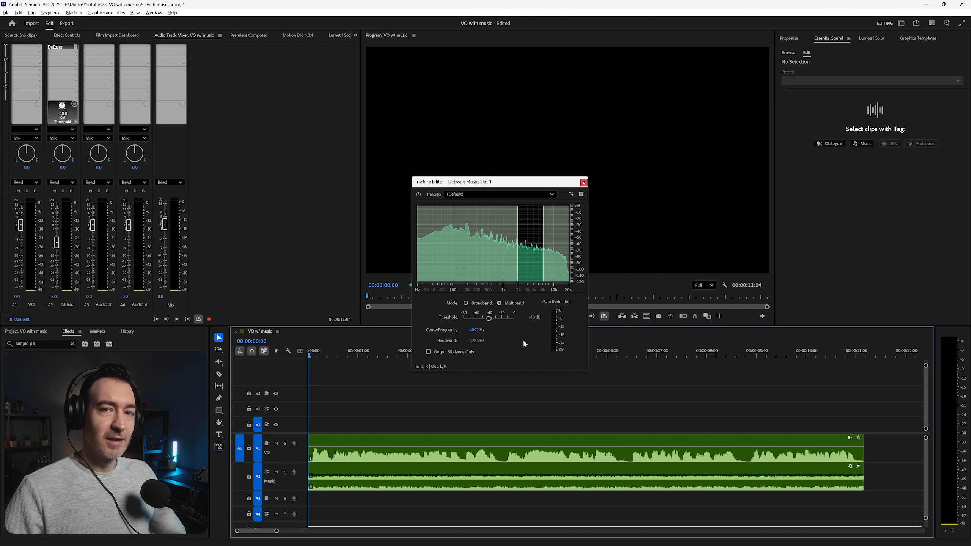
left_click(418, 194)
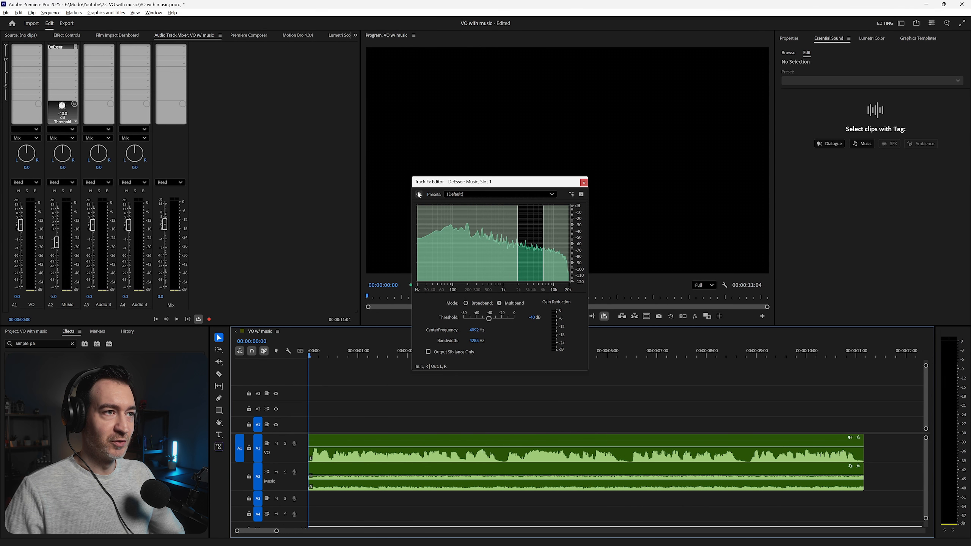
key("space")
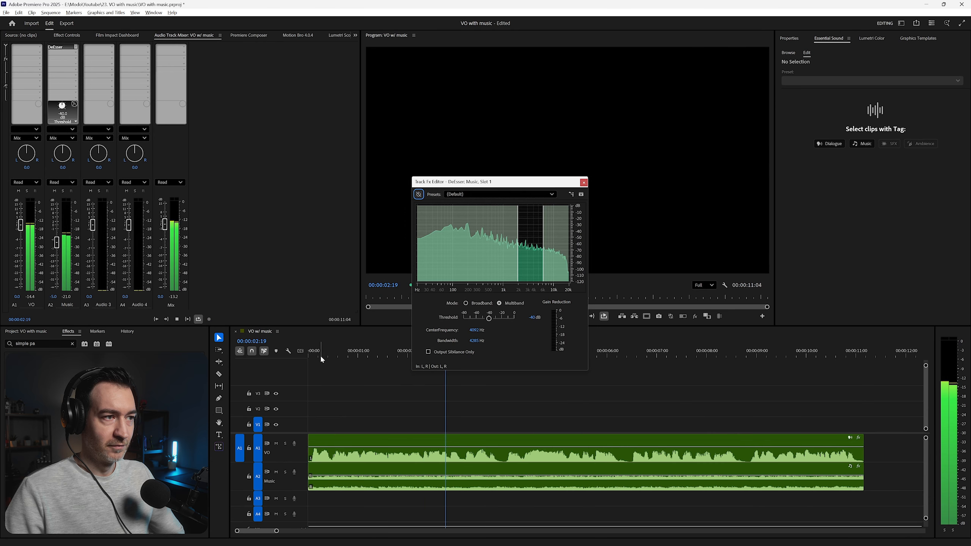
left_click_drag(320, 354, 308, 355)
left_click(419, 194)
key("space")
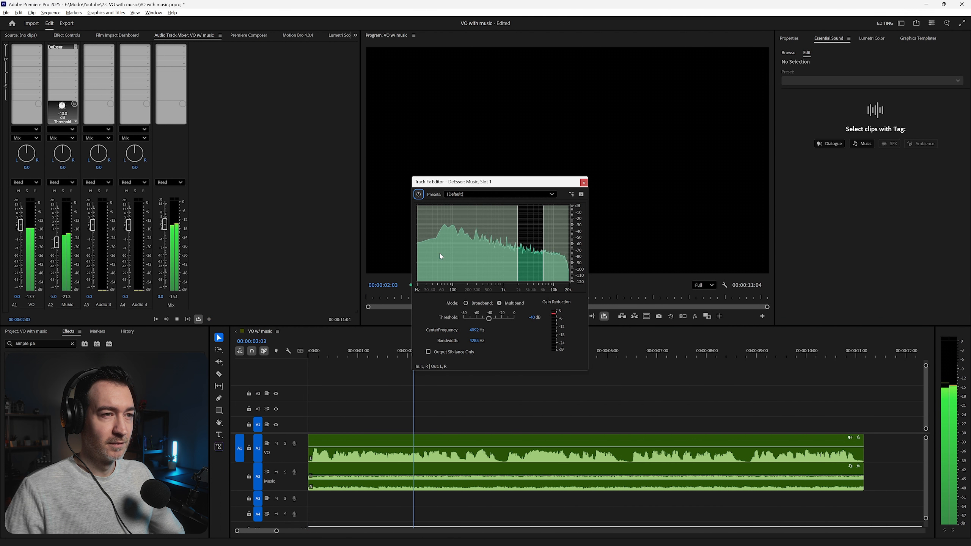
key("space")
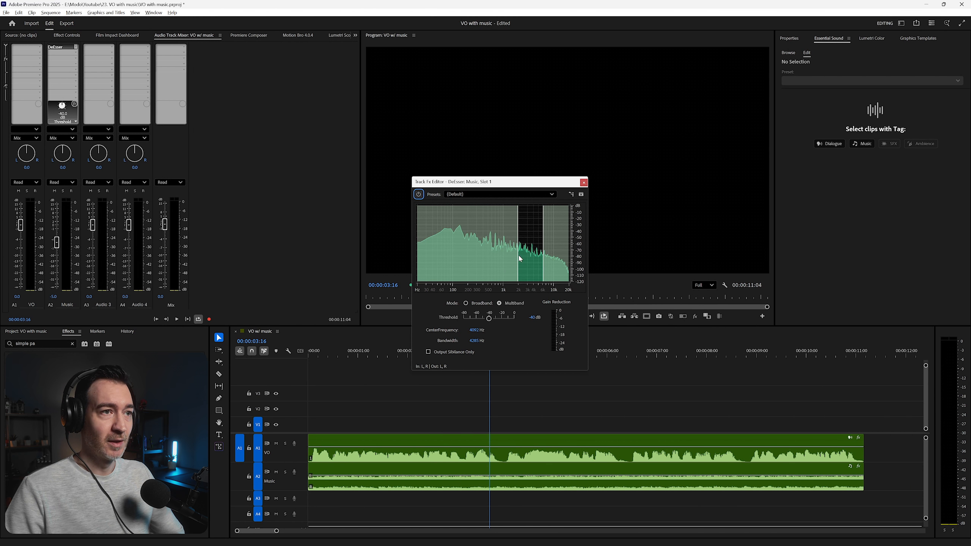
Extend the DeEsser band down to about 1 kHz (3617 Hz center, 5235 Hz bandwidth), play the mix from the start and close the effect editor.
left_click_drag(518, 256, 503, 257)
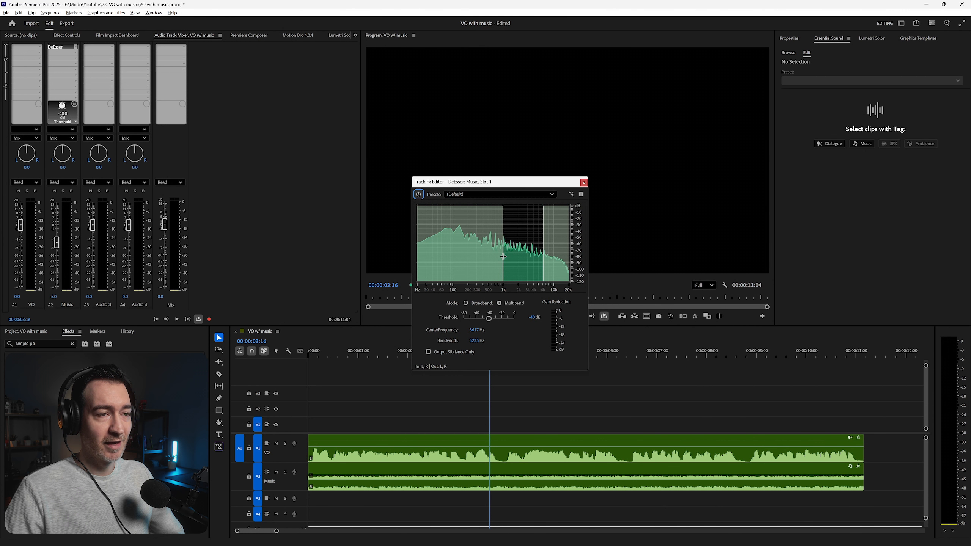
left_click(310, 354)
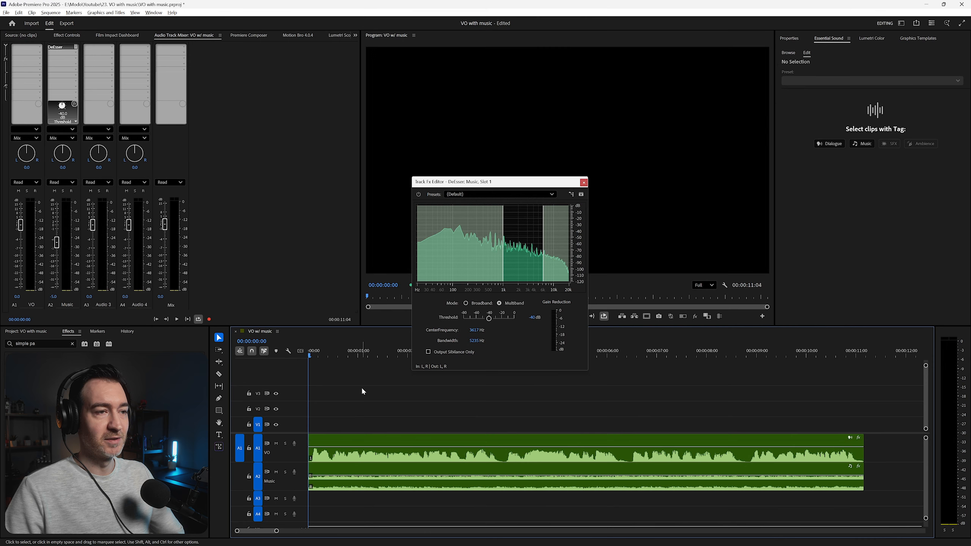
key("space")
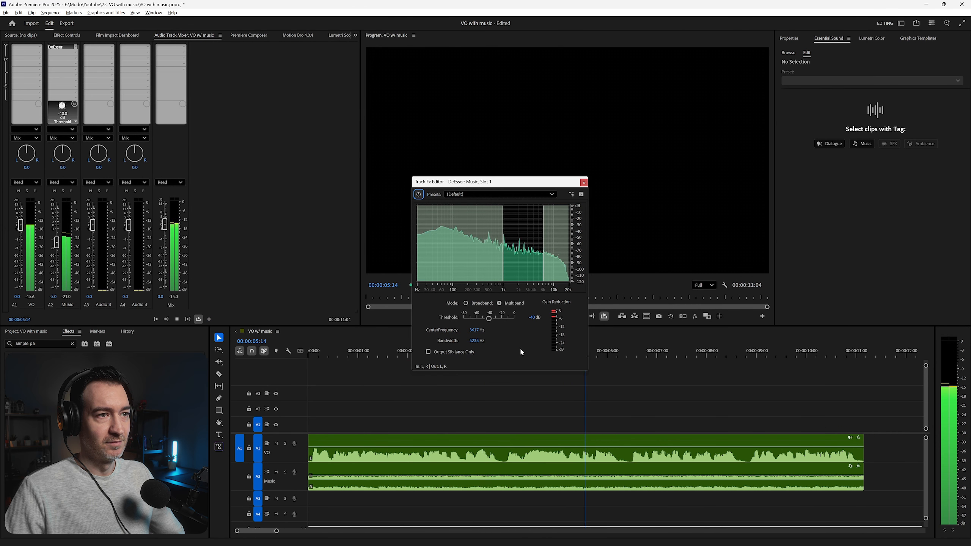
key("space")
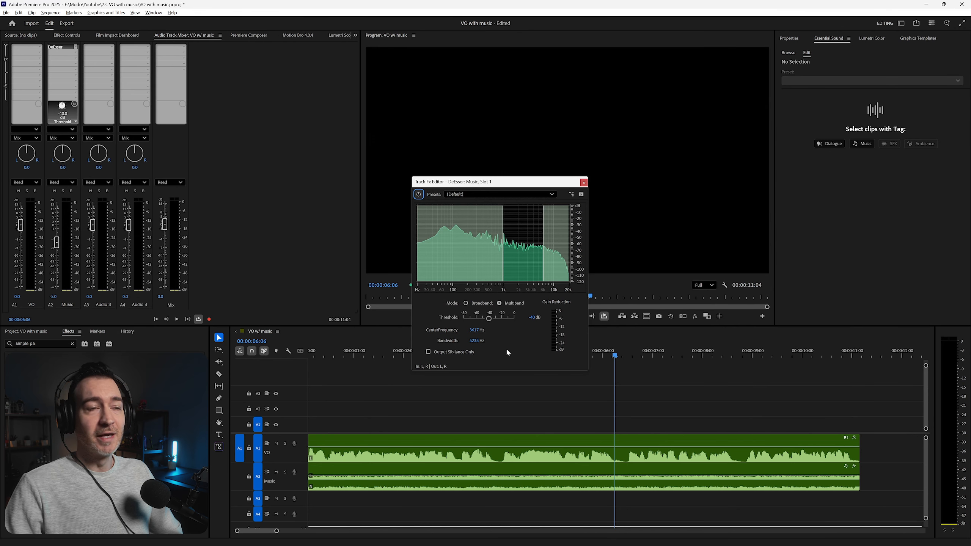
left_click(584, 183)
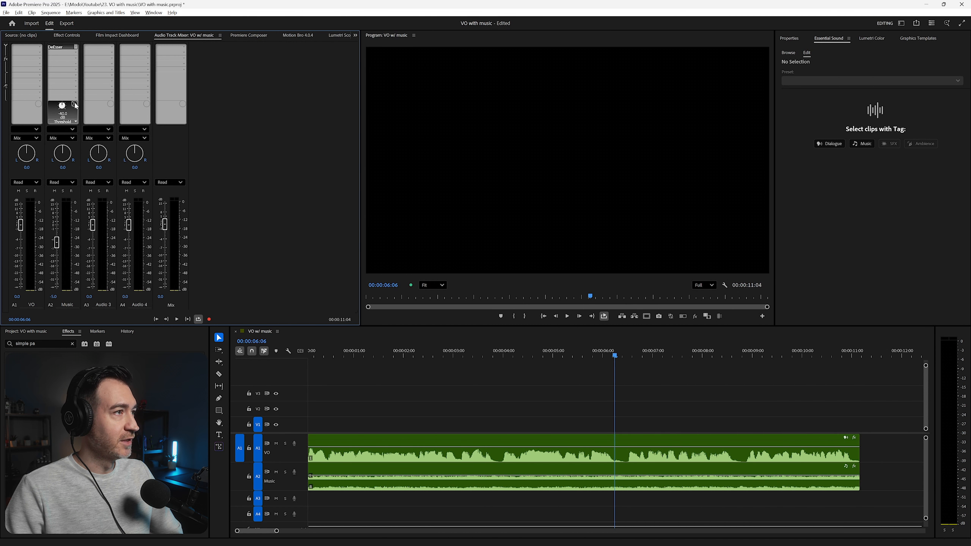
Add a Vocal Enhancer effect to the Music track below the DeEsser and apply its Music preset.
left_click(76, 56)
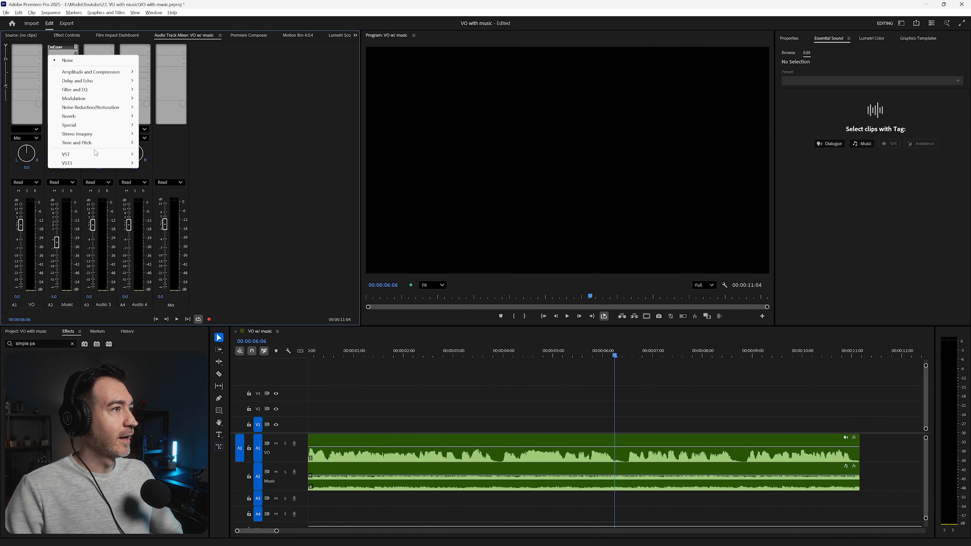
mouse_move(97, 129)
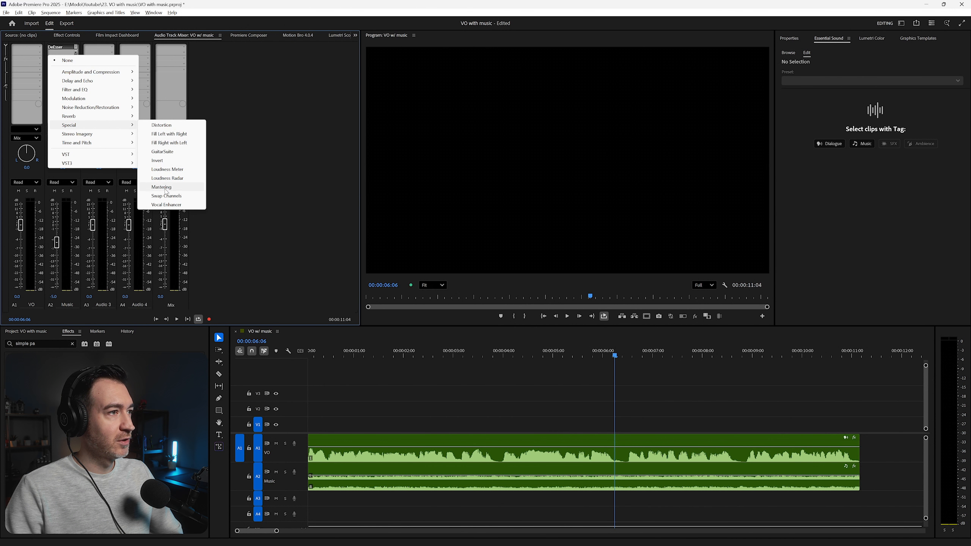
left_click(180, 206)
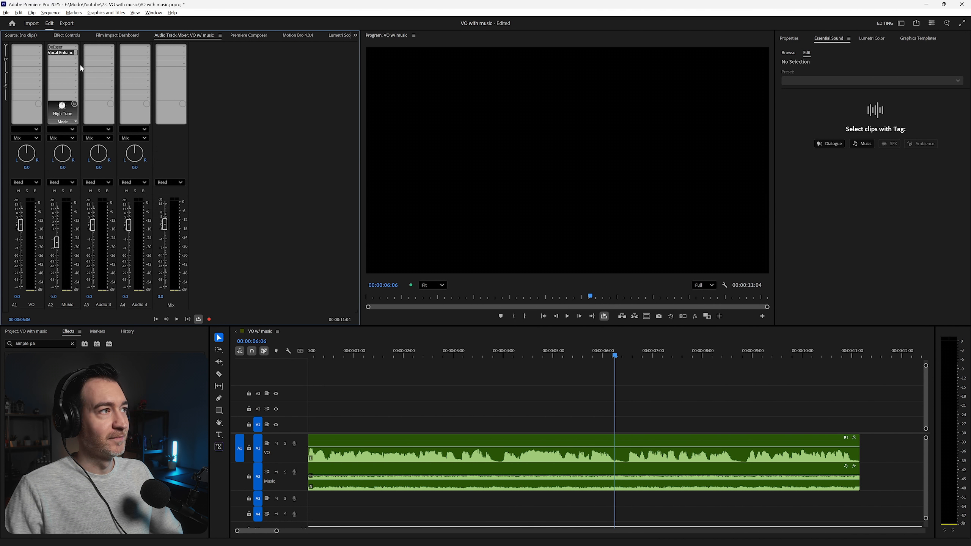
double_click(64, 53)
left_click_drag(471, 253, 474, 205)
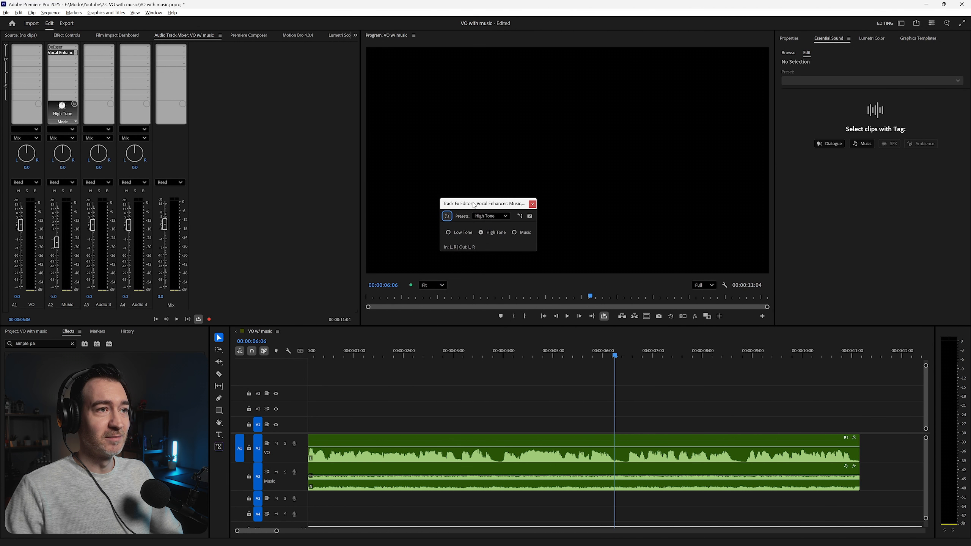
left_click(491, 217)
left_click(487, 246)
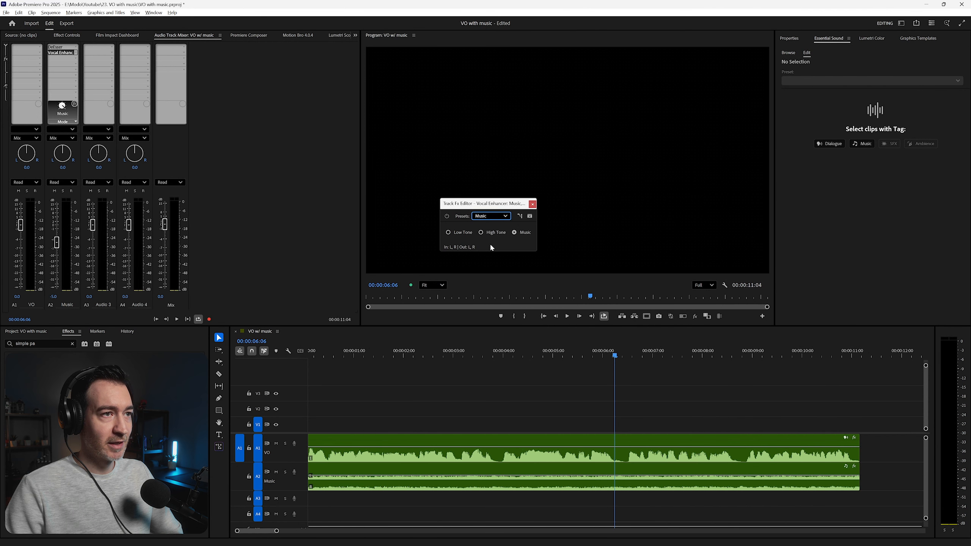
Play the mix from the start with the Vocal Enhancer bypassed, and replay it with the effect enabled.
left_click_drag(320, 353, 300, 357)
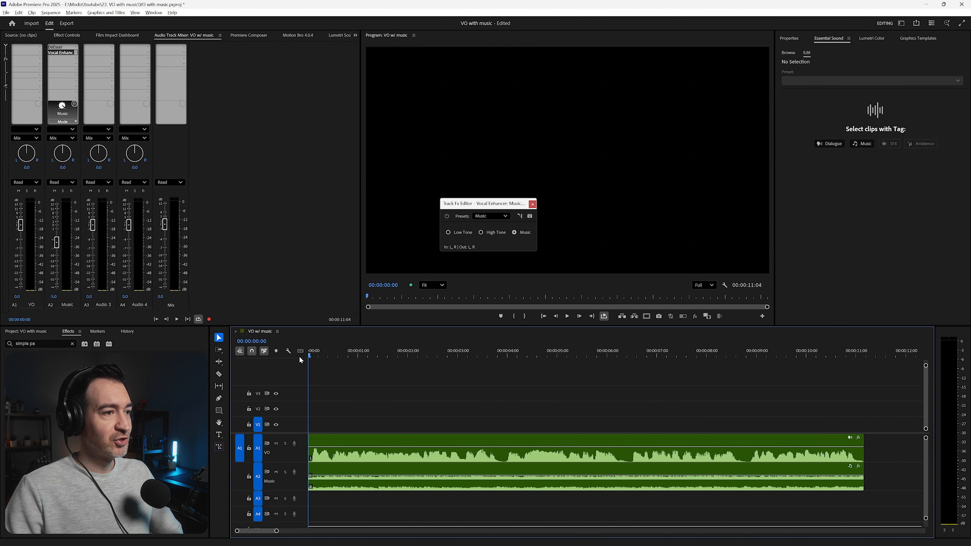
left_click(447, 215)
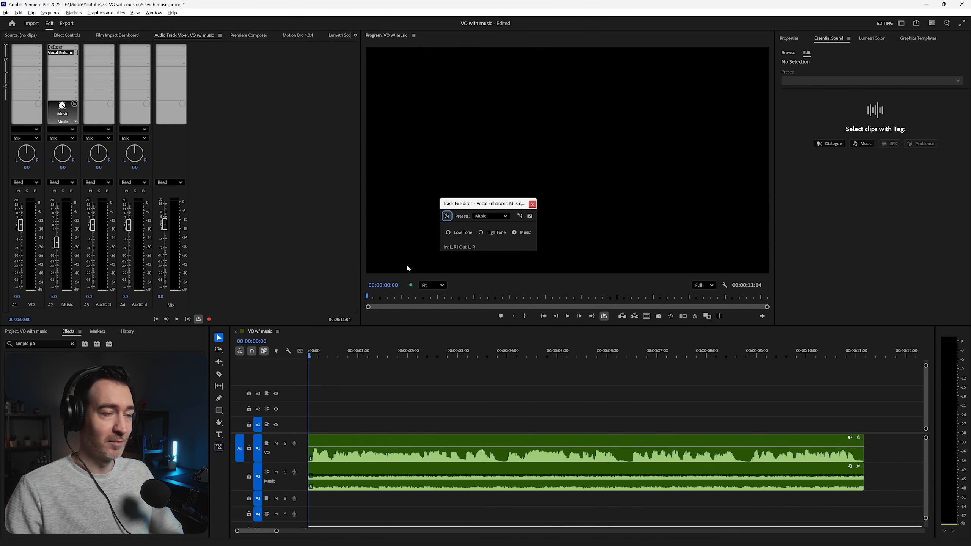
key("space")
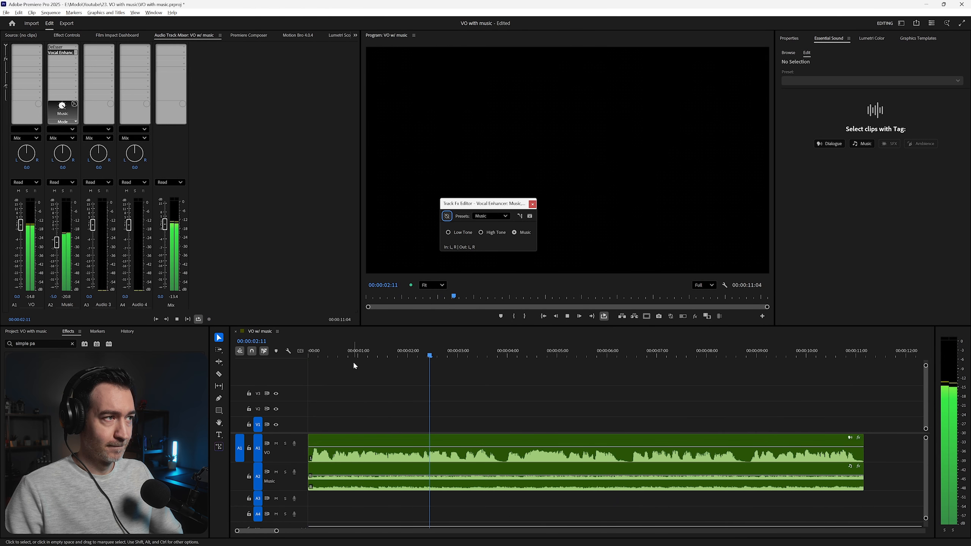
left_click(314, 353)
left_click(446, 216)
key("space")
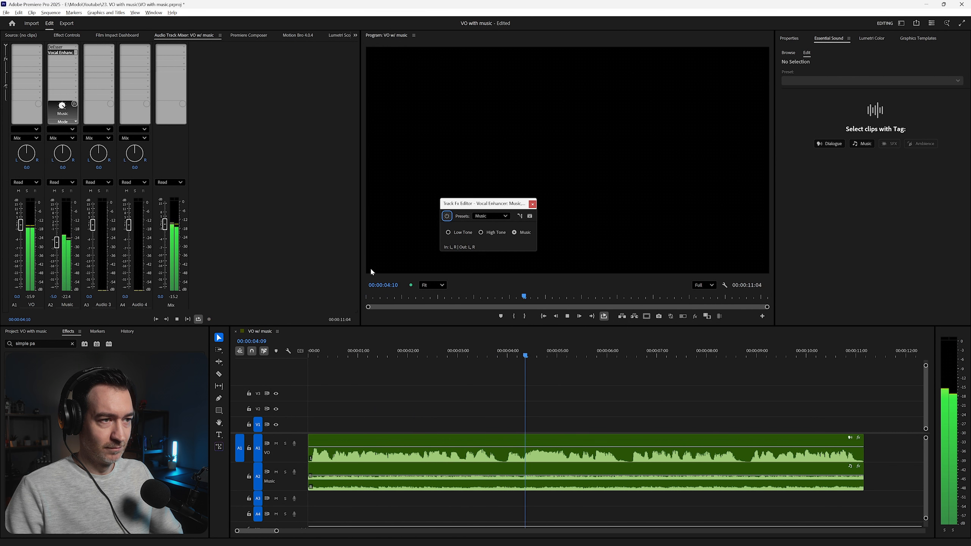
key("space")
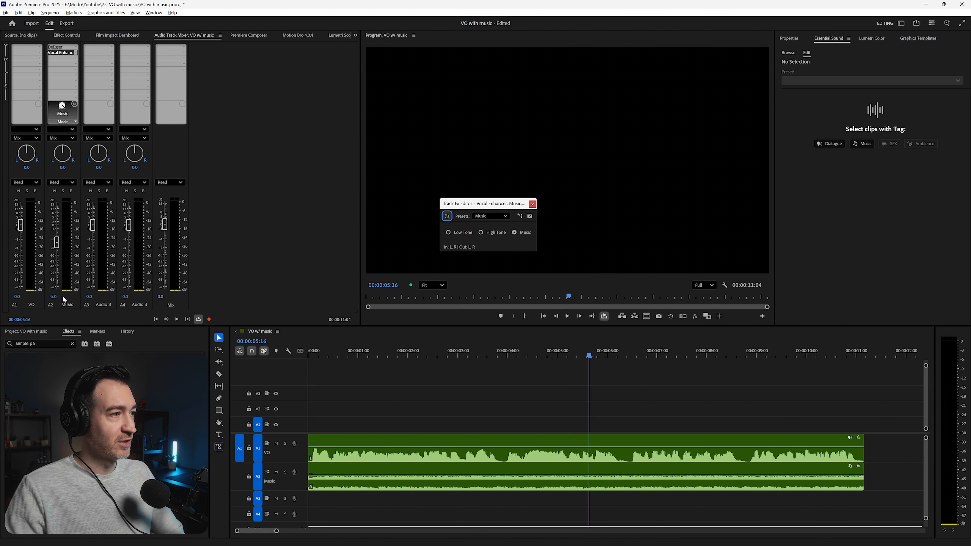
Compare the Music track's mixer level with the Vocal Enhancer bypassed and enabled, and close the effect editor.
left_click(312, 354)
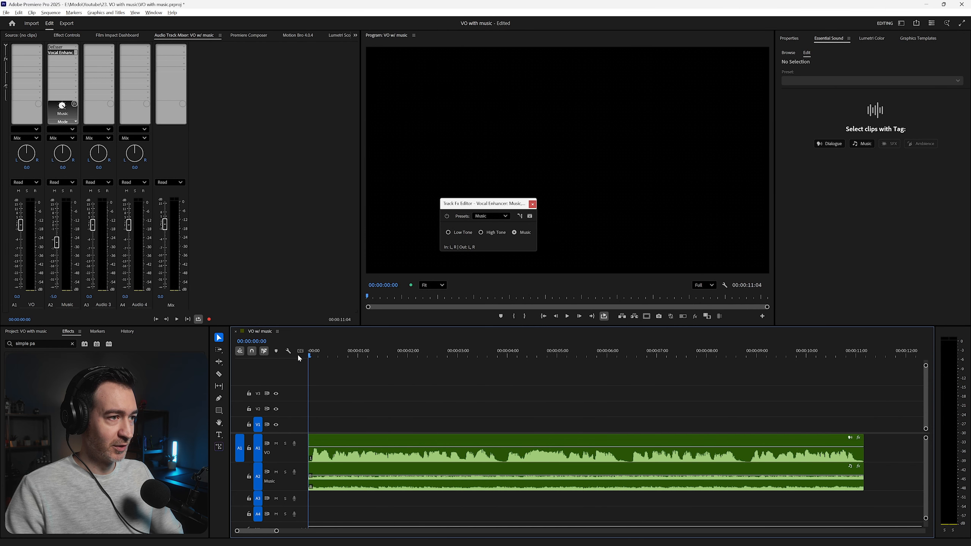
left_click(447, 216)
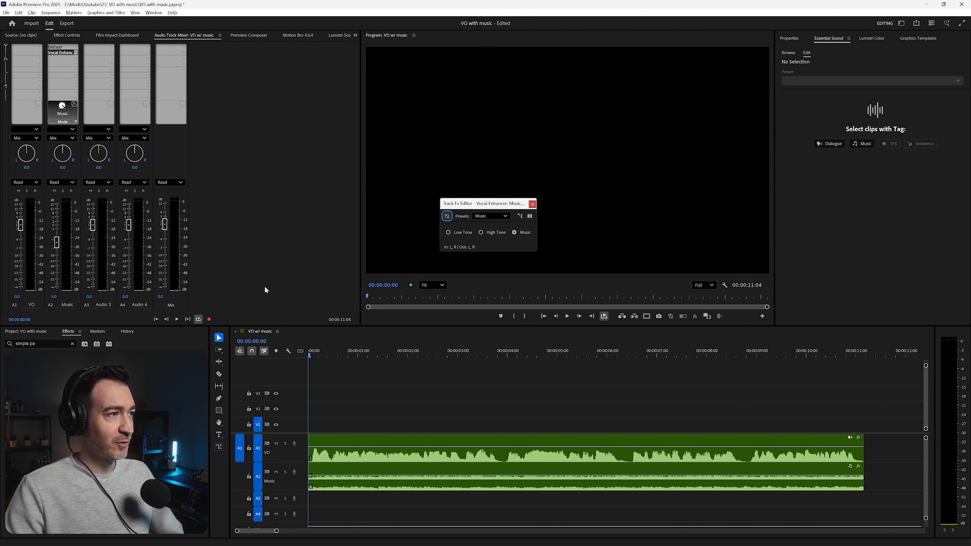
key("space")
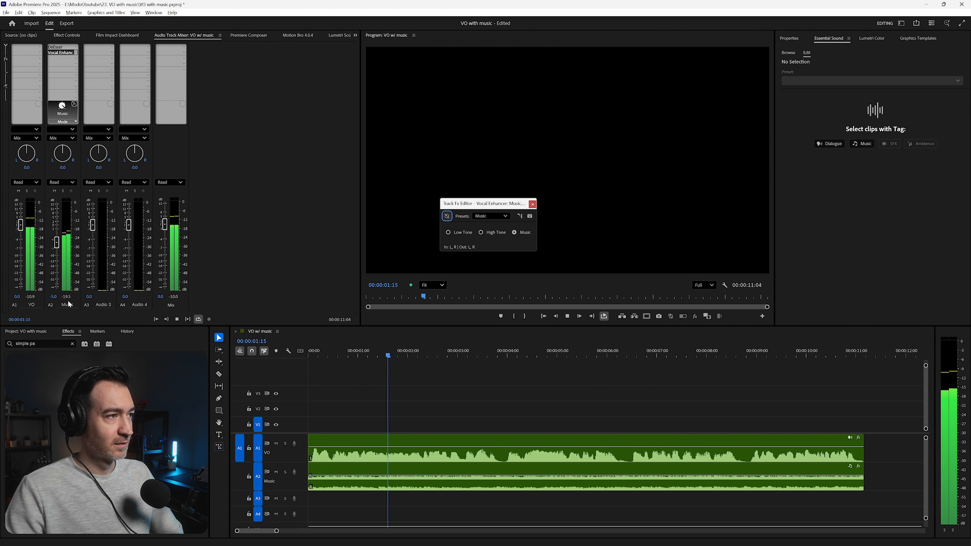
key("space")
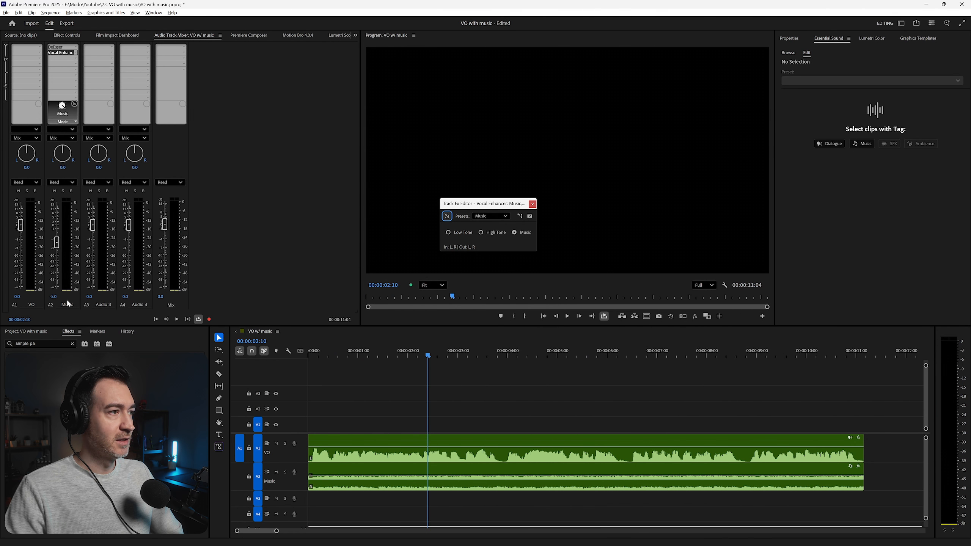
left_click(318, 354)
left_click(446, 216)
key("space")
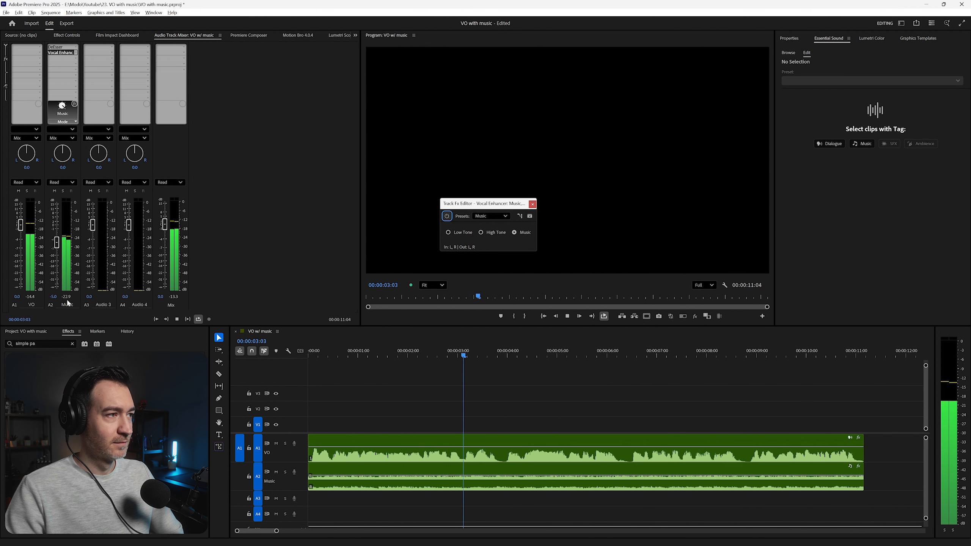
key("space")
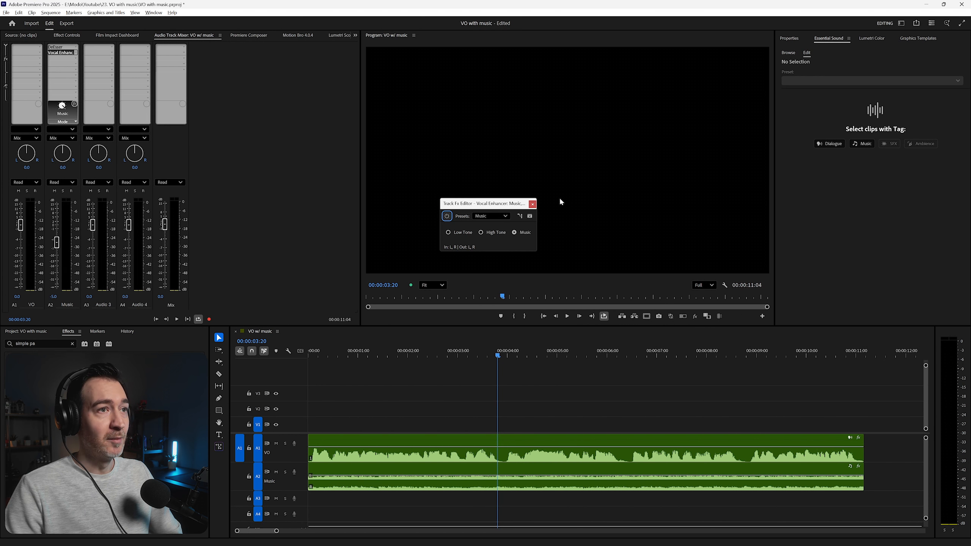
left_click(532, 205)
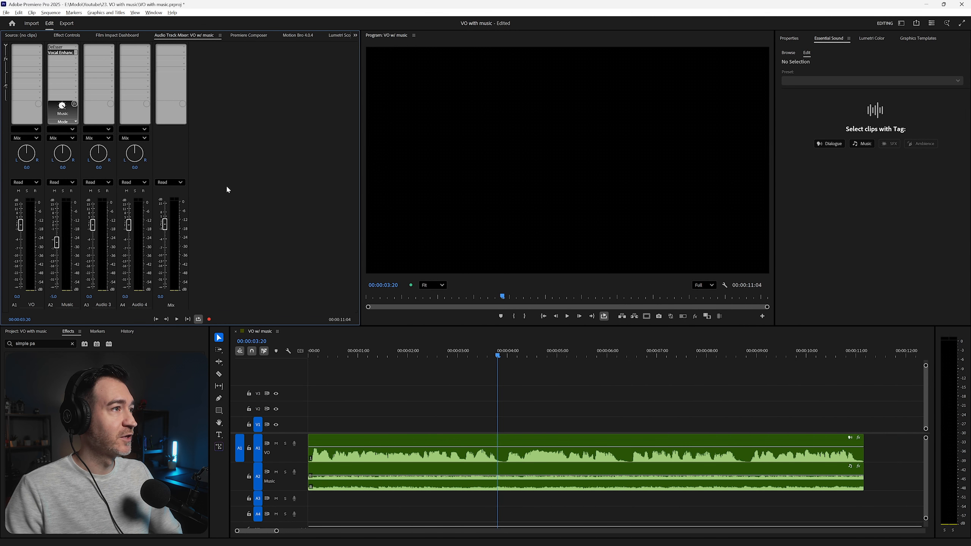
Add a Mastering effect to the Music track's third effect slot and apply its Make Room For Vocals preset.
left_click(77, 58)
mouse_move(76, 131)
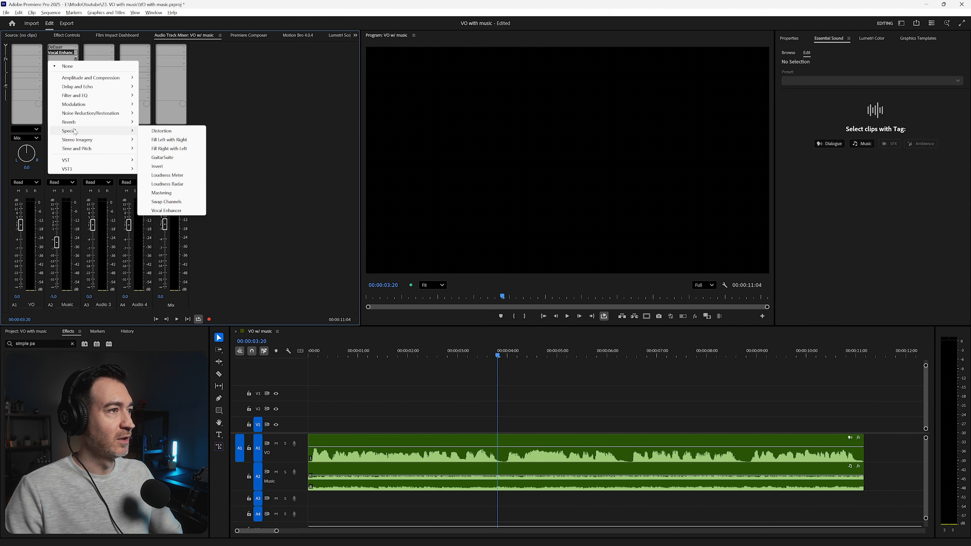
left_click(165, 193)
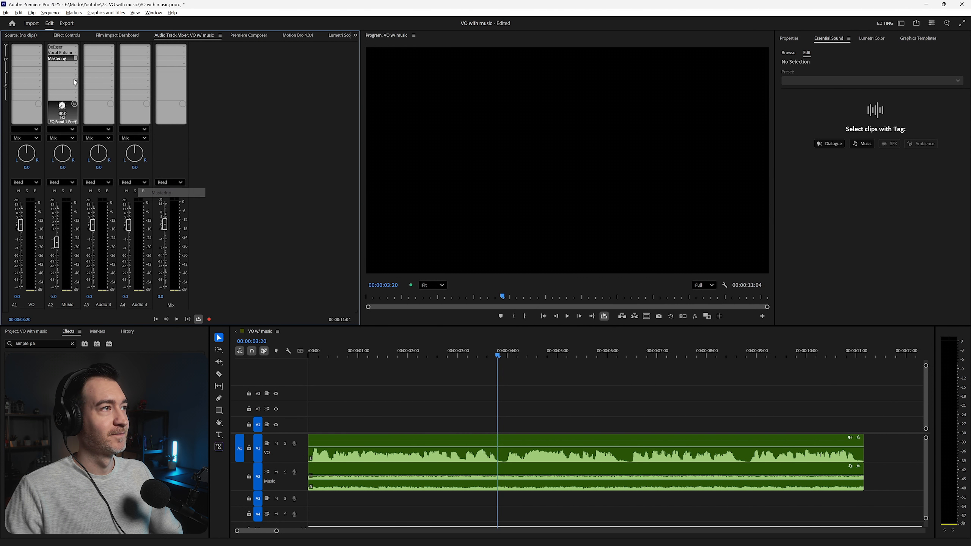
double_click(62, 58)
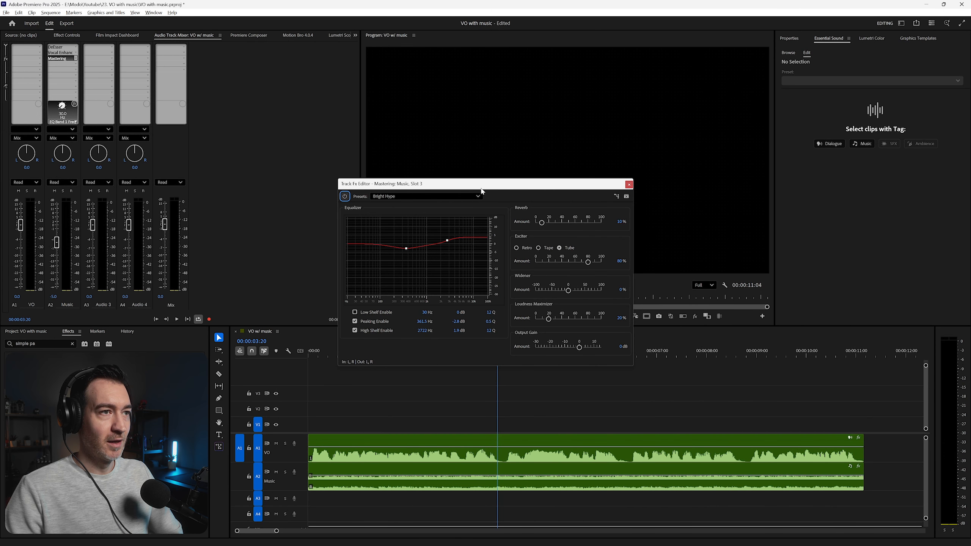
left_click_drag(482, 187, 498, 158)
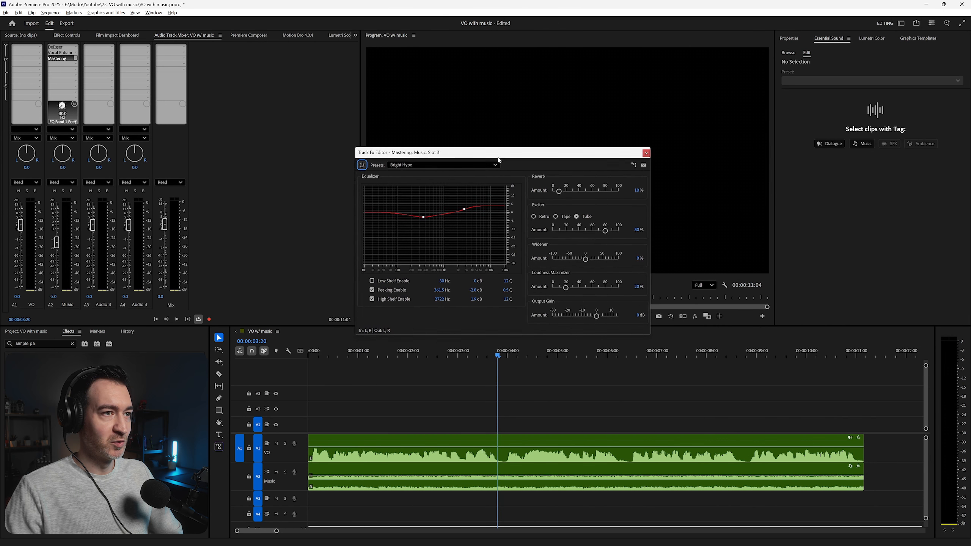
left_click(450, 167)
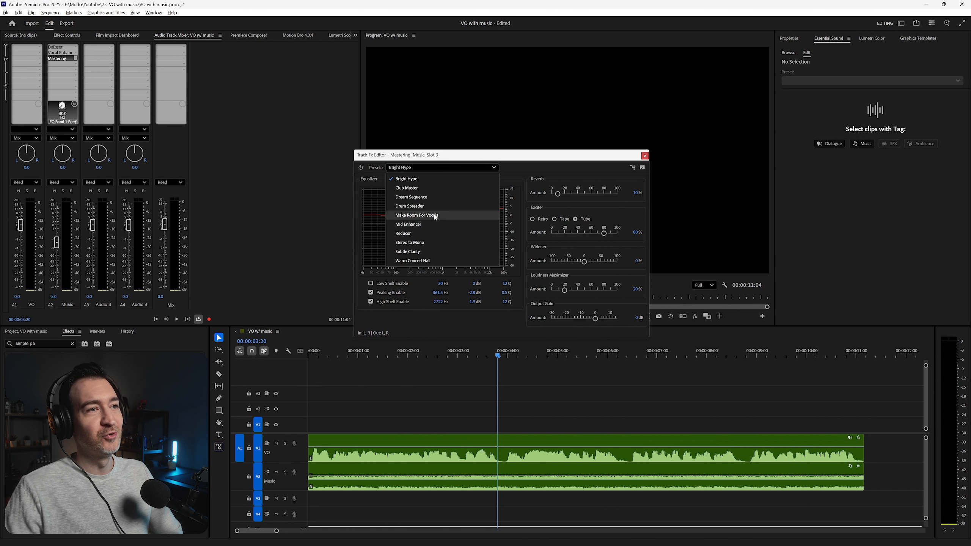
left_click(450, 216)
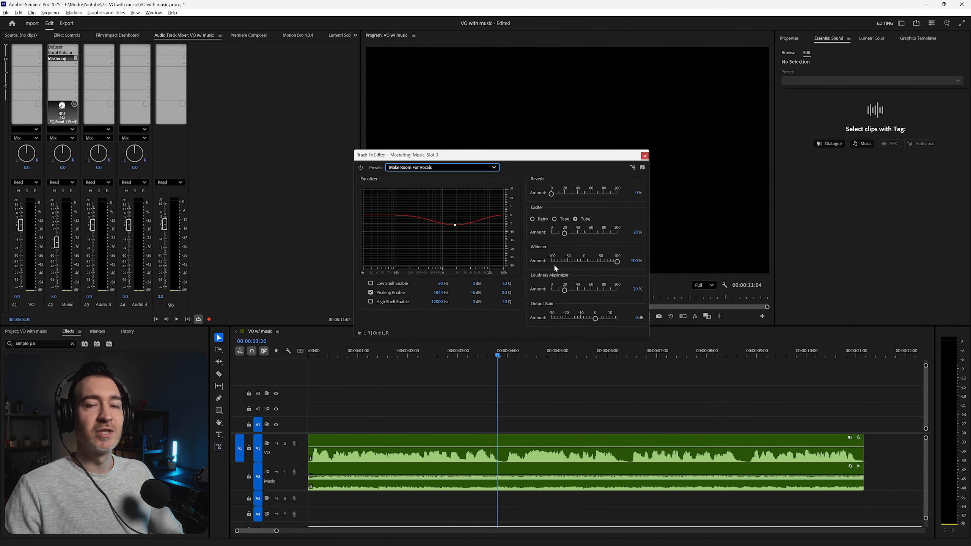
Play the mix from the start to hear the Mastering effect on the music under the voice-over.
left_click(309, 354)
key("space")
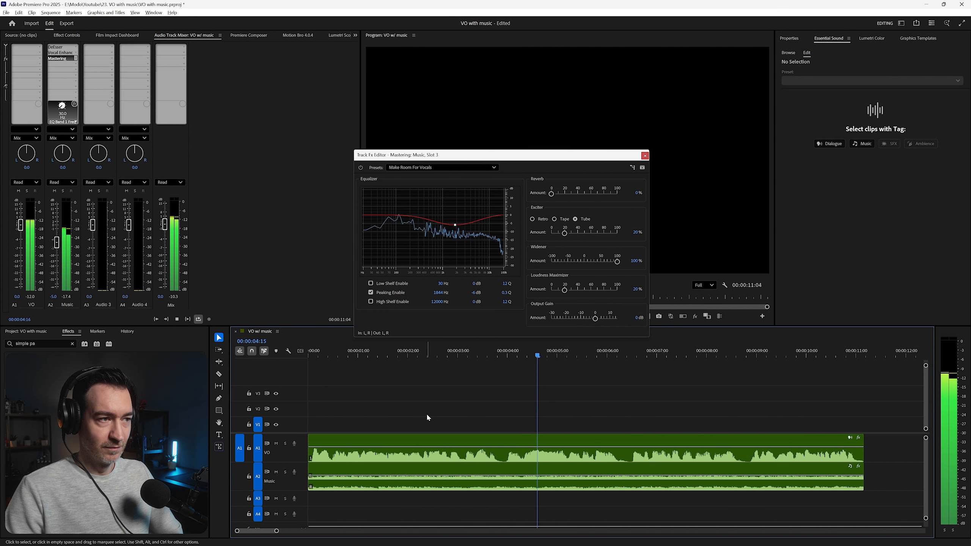
key("space")
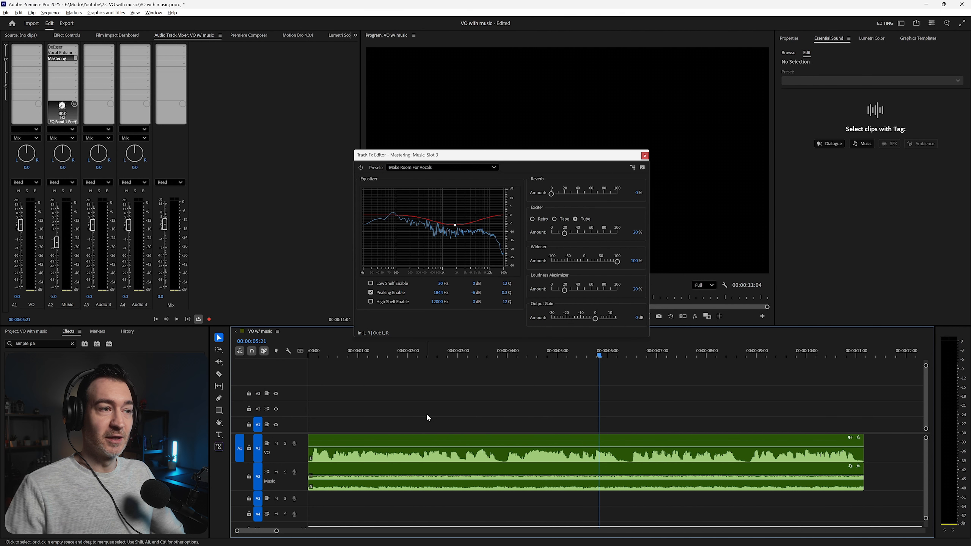
Replay the opening of the mix with the Make Room For Vocals preset and return the playhead to the start.
key("Home")
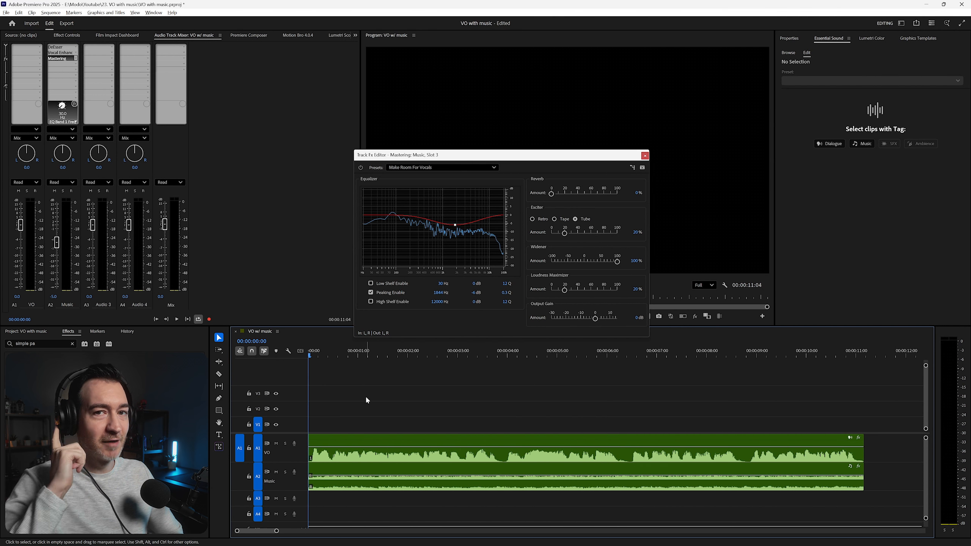
key("space")
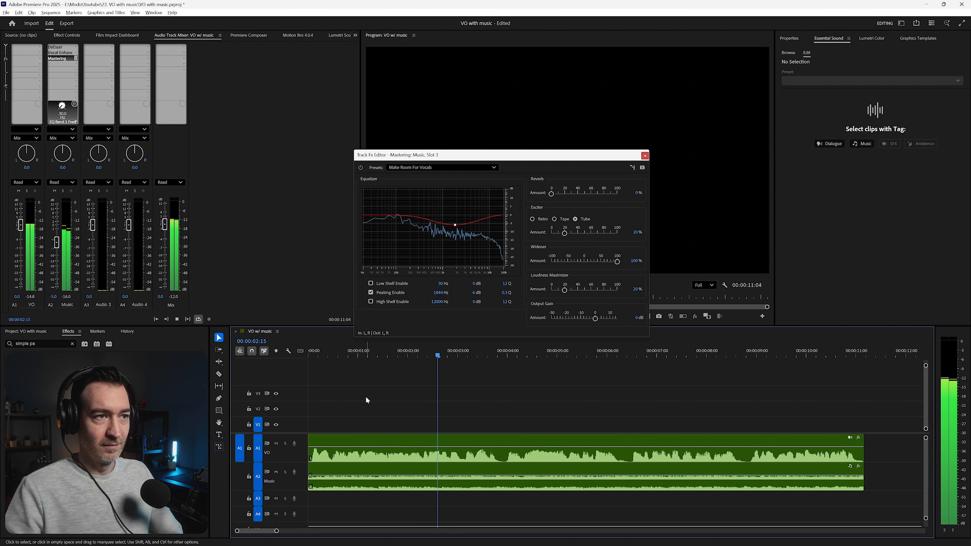
key("space")
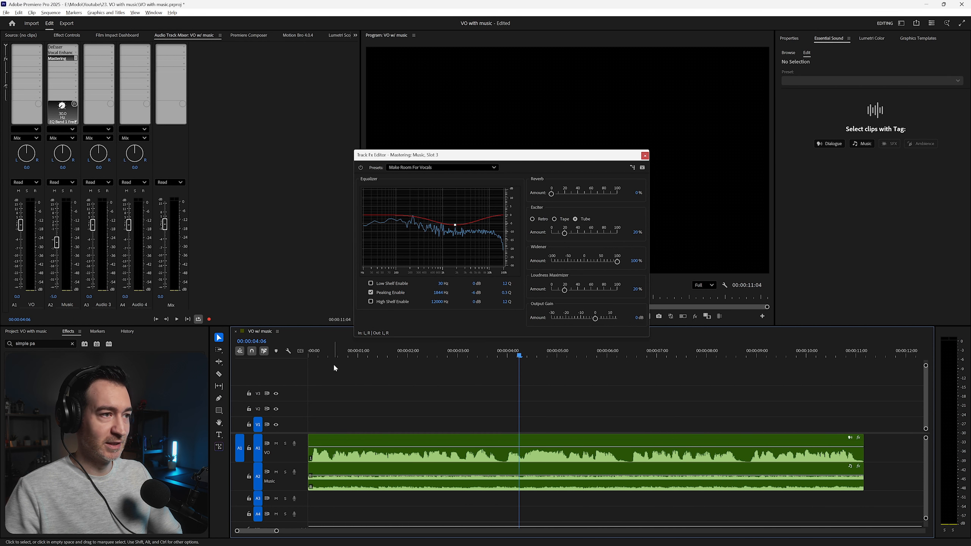
left_click(313, 355)
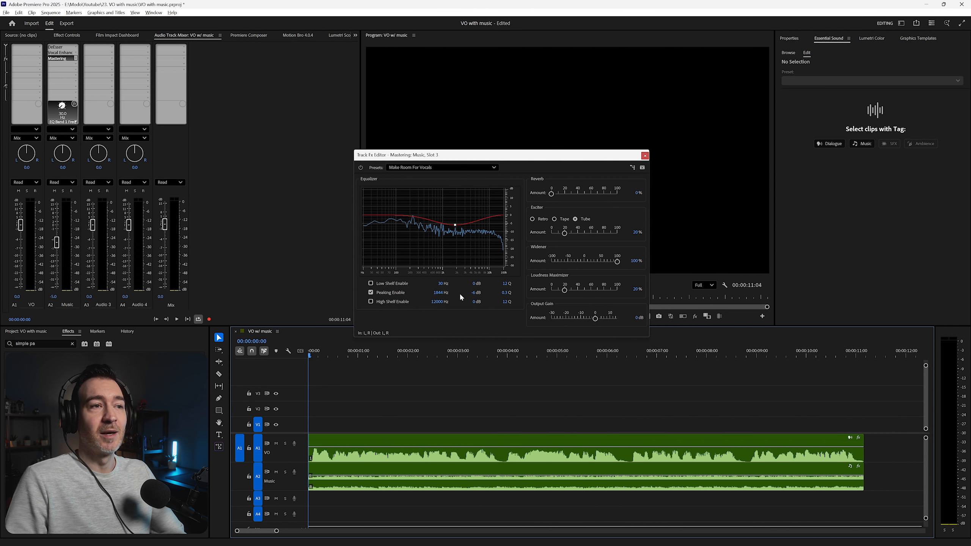
Set the Mastering equalizer's Peaking band to 1500 Hz with a gain of -9 dB.
left_click(440, 293)
type("1500")
key("Return")
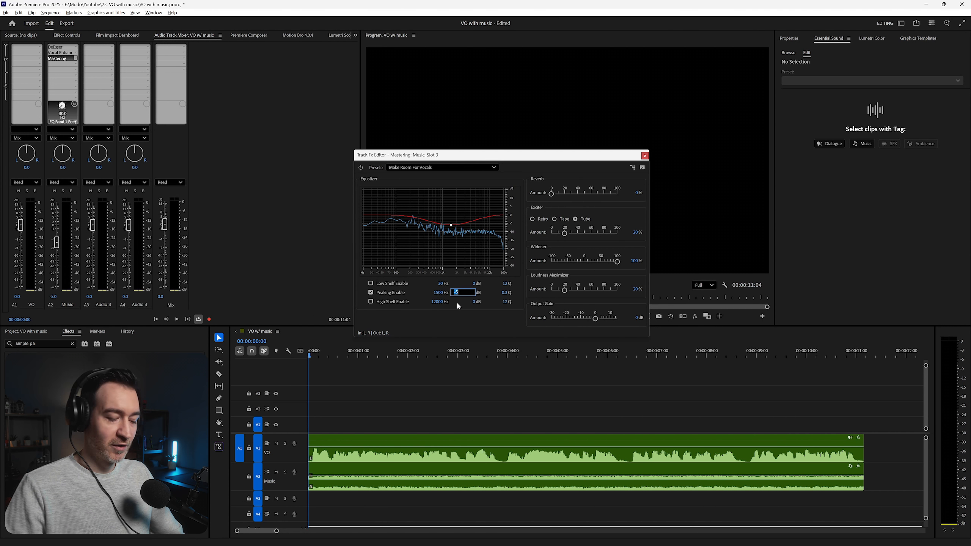
type("-9")
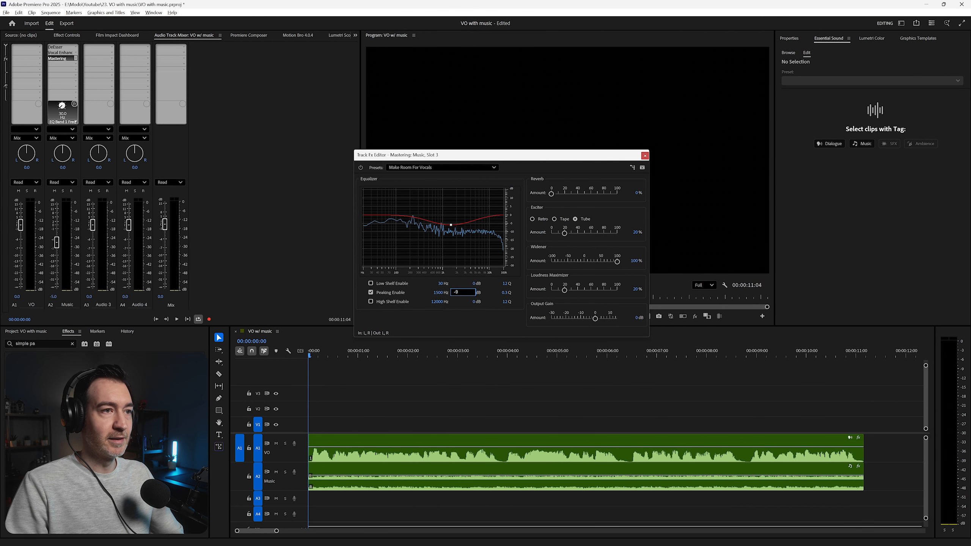
key("Return")
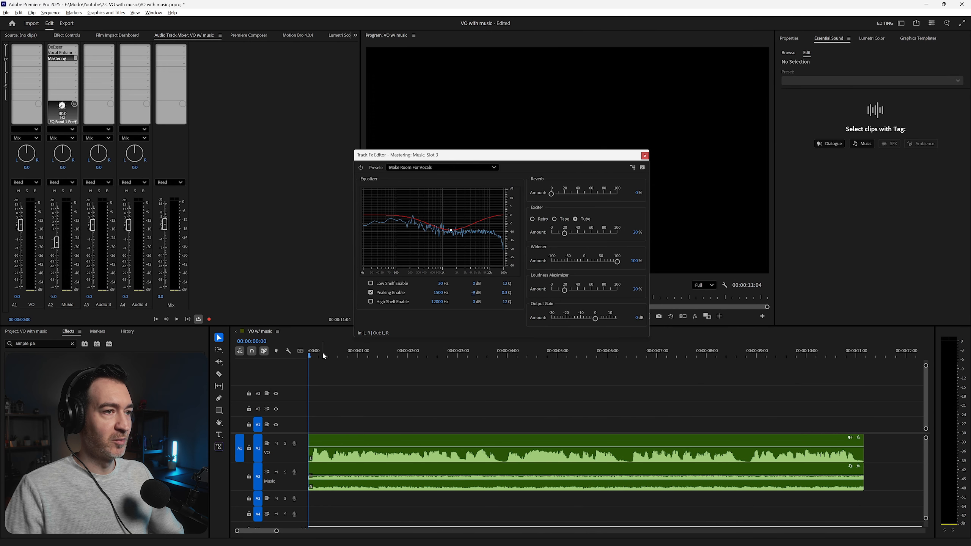
Play the mix from the start to hear the adjusted Peaking band, and replay its opening.
key("space")
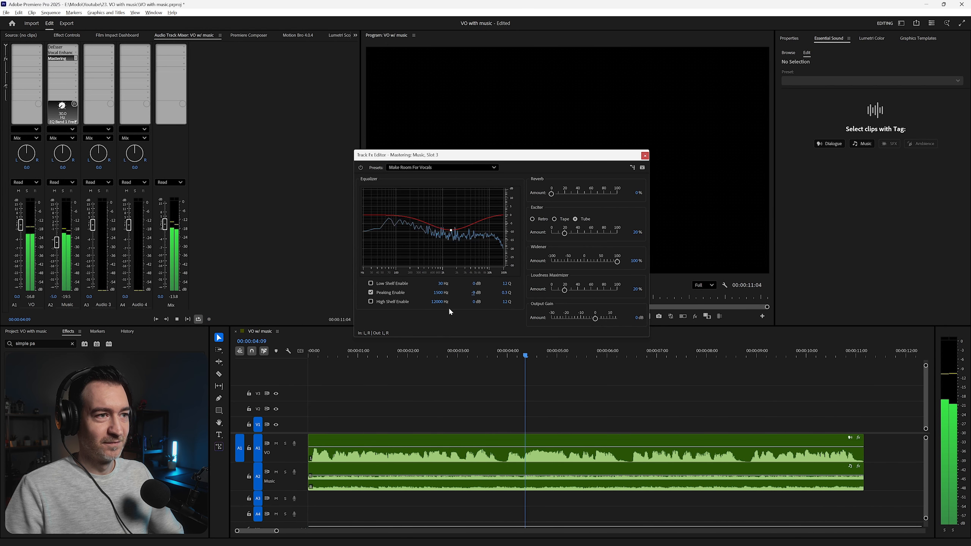
key("space")
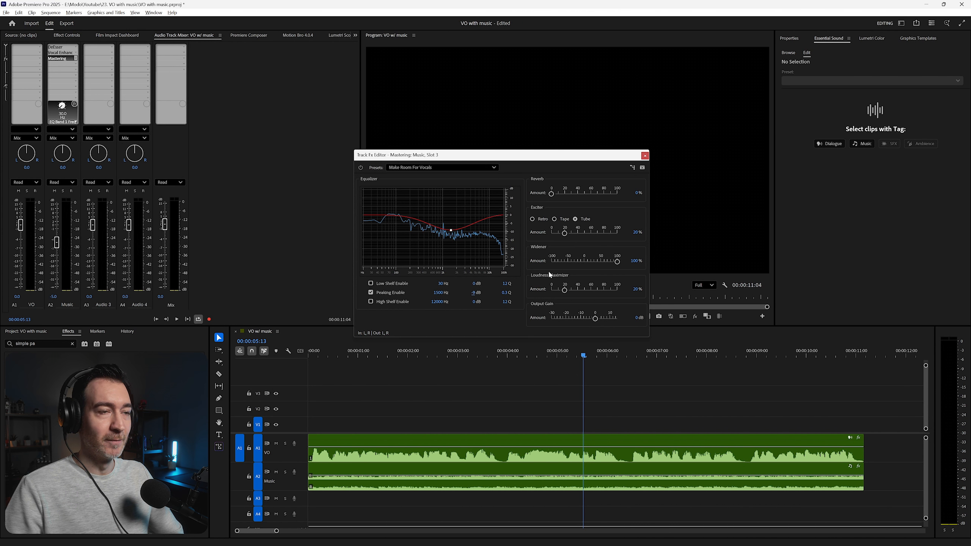
key("Home")
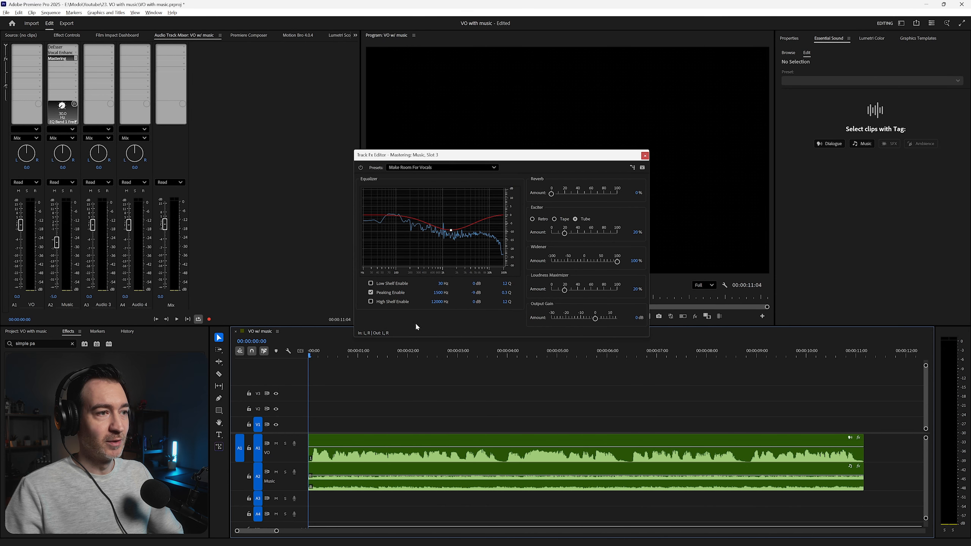
key("space")
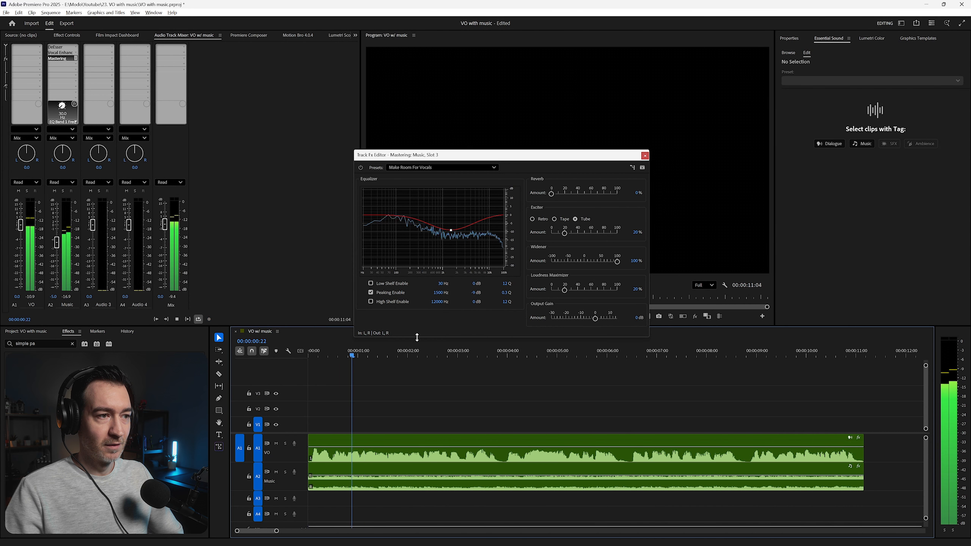
key("space")
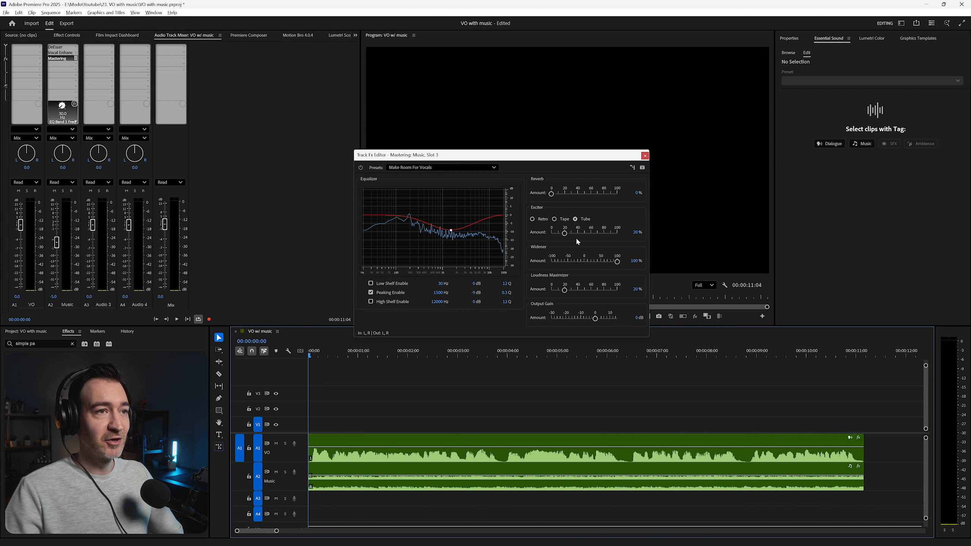
Reduce the Mastering effect's Exciter amount to 0% and play the mix to hear the change.
left_click_drag(565, 234, 551, 233)
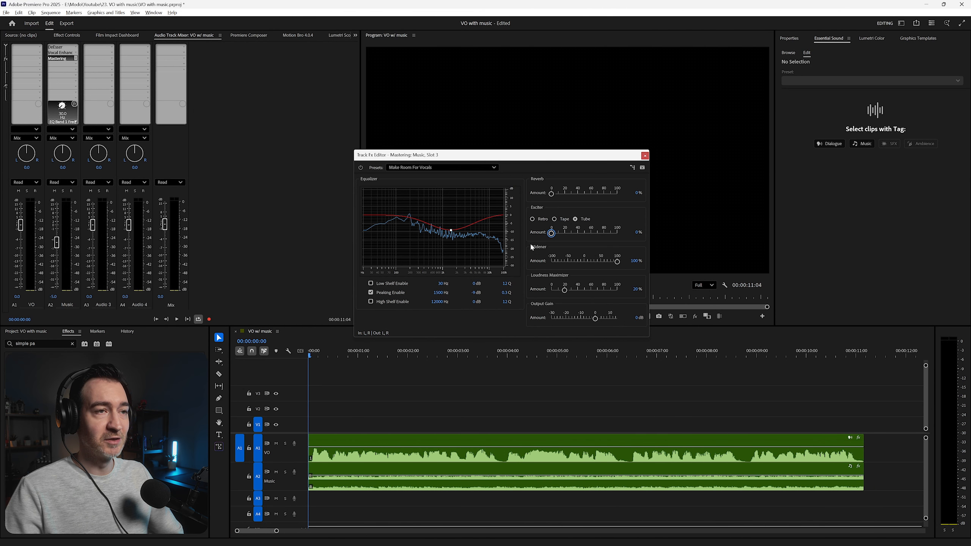
key("space")
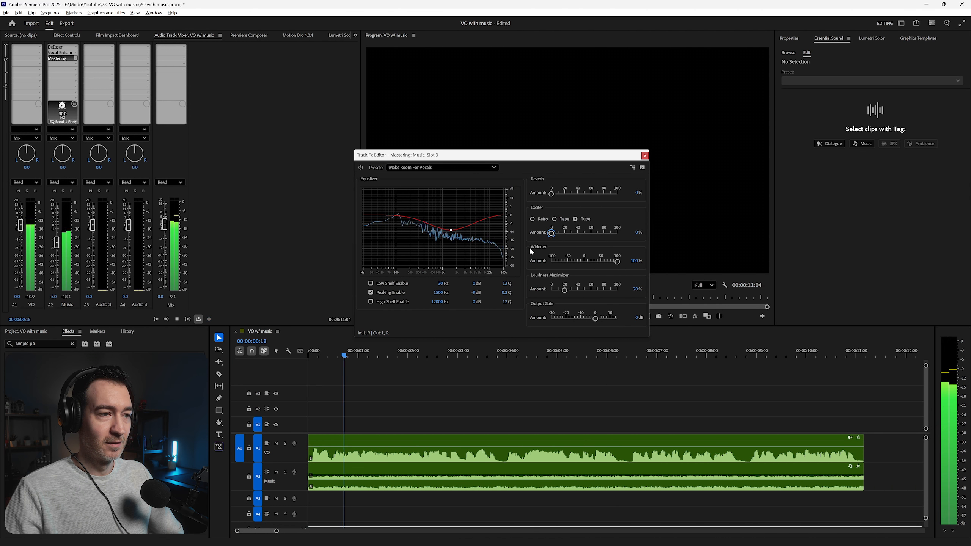
key("space")
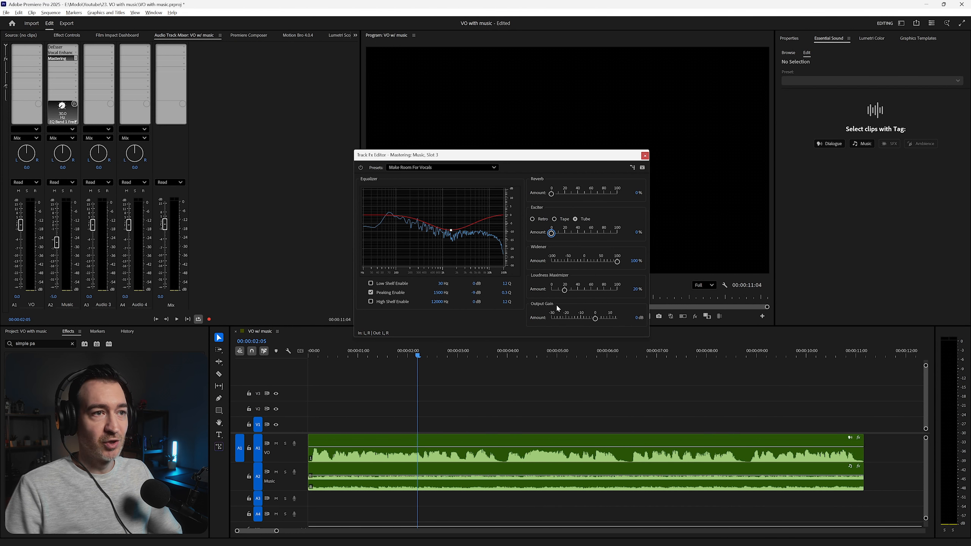
Reduce the Loudness Maximizer amount to 0% and play the mix from the start.
left_click_drag(564, 289, 542, 298)
key("Home")
left_click(416, 379)
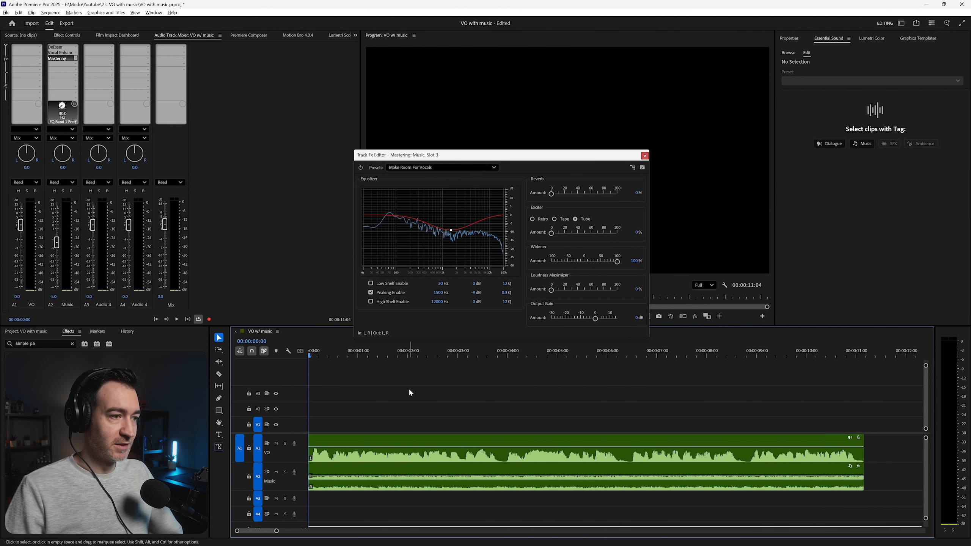
key("space")
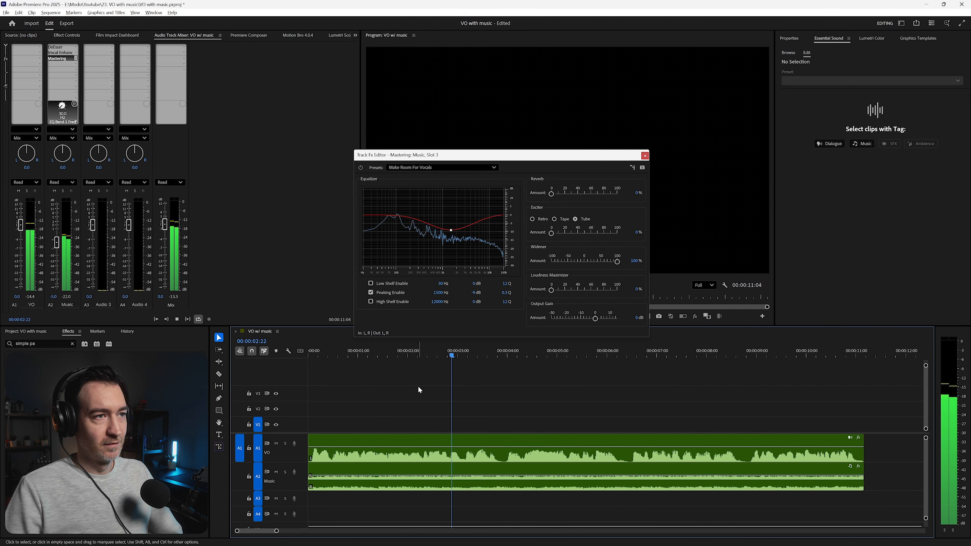
key("space")
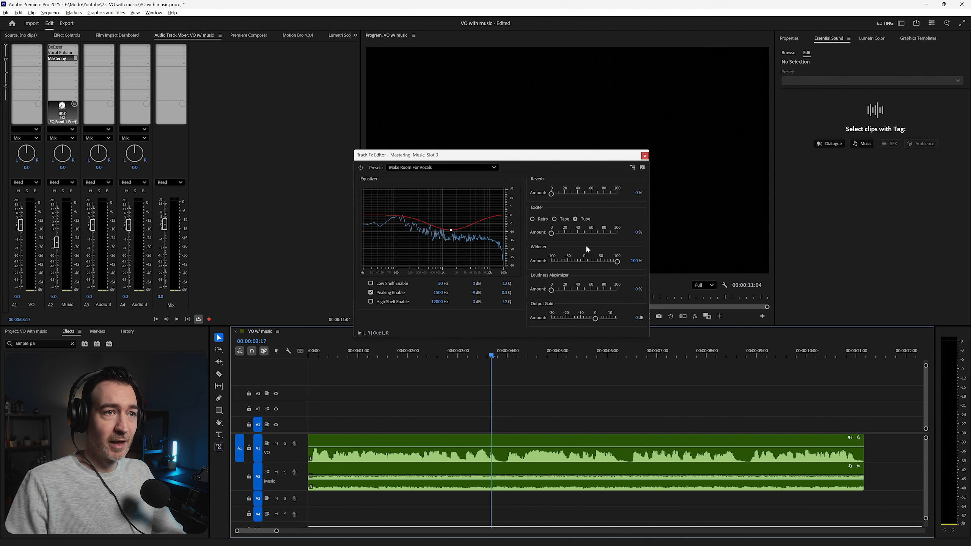
Set the Widener amount to 0% and play the mix from the start.
left_click(635, 262)
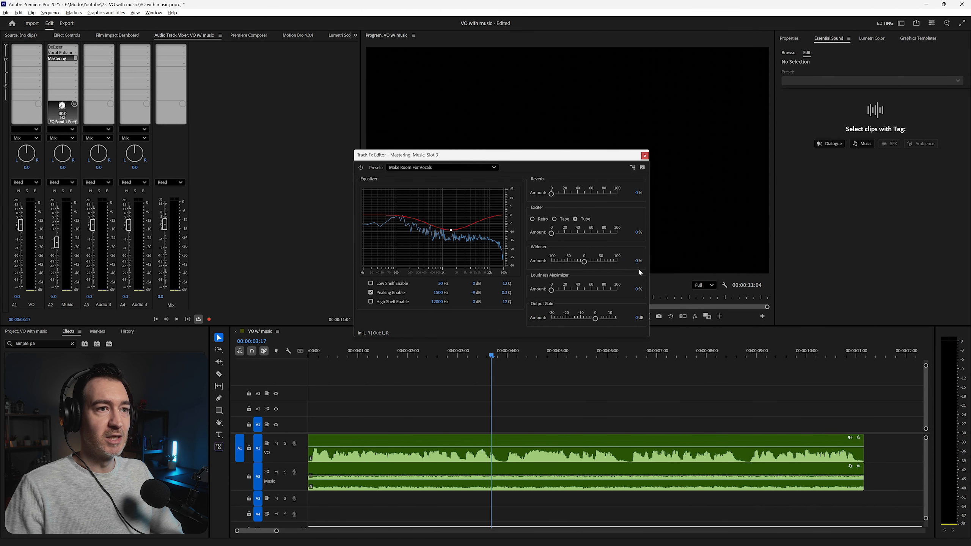
left_click(288, 358)
key("Home")
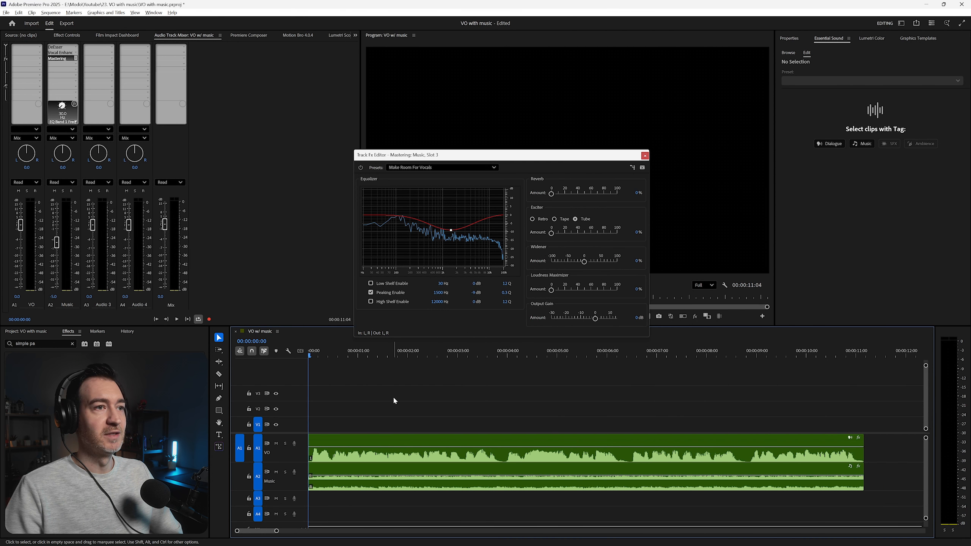
key("space")
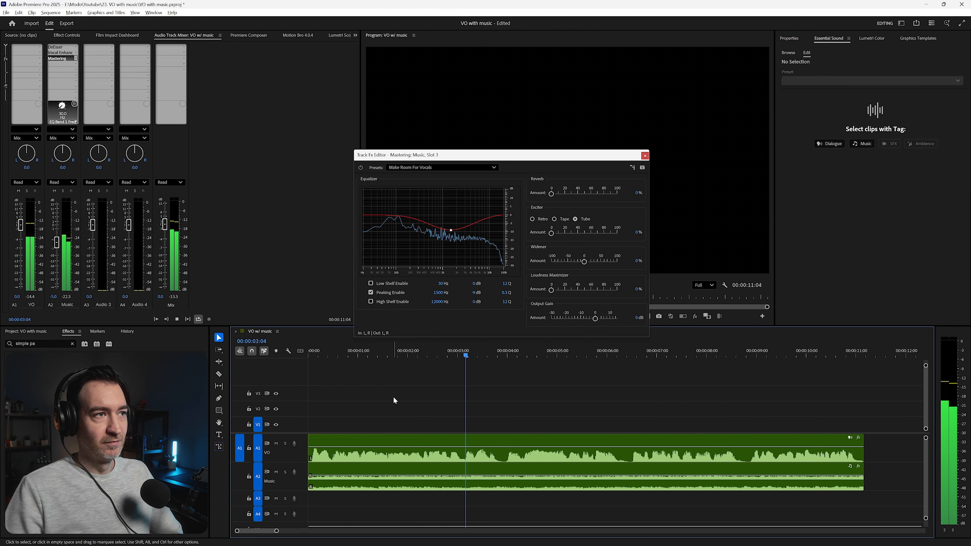
key("space")
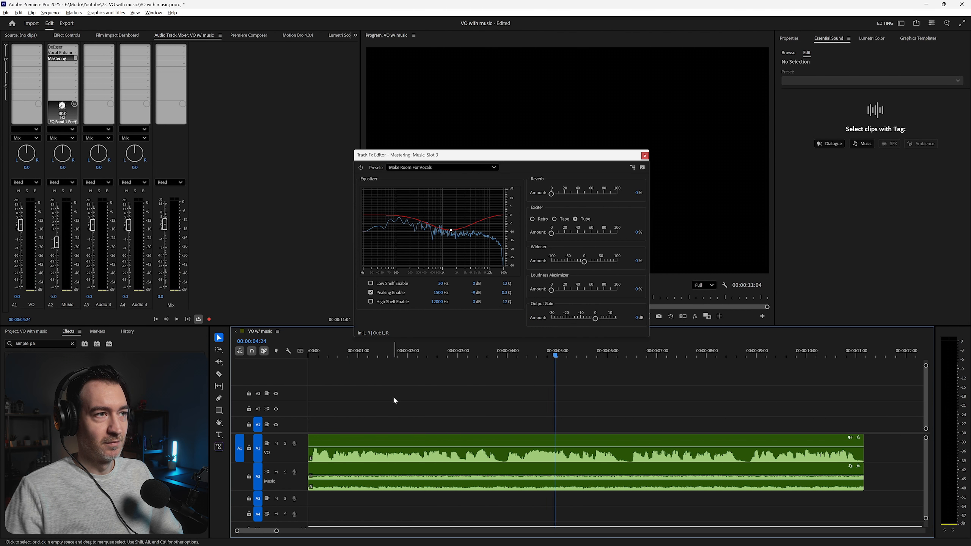
Play the mix from the start with the Mastering effect bypassed, and re-enable the effect during playback to compare.
left_click_drag(320, 360, 302, 354)
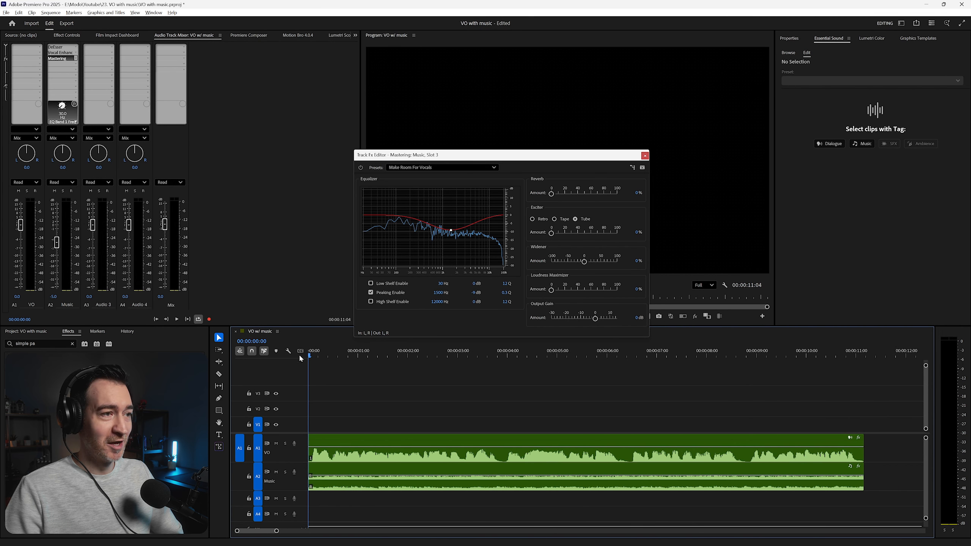
left_click(361, 168)
key("space")
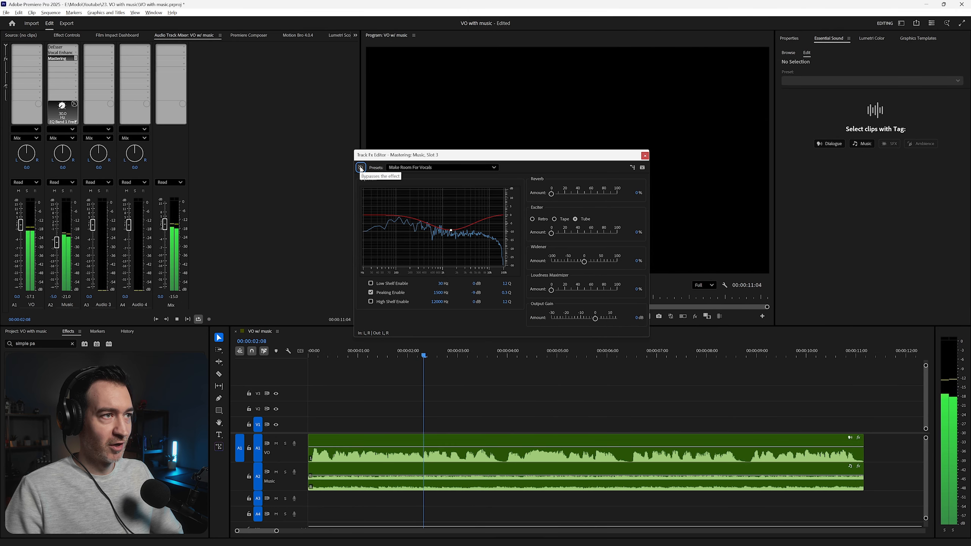
left_click(360, 167)
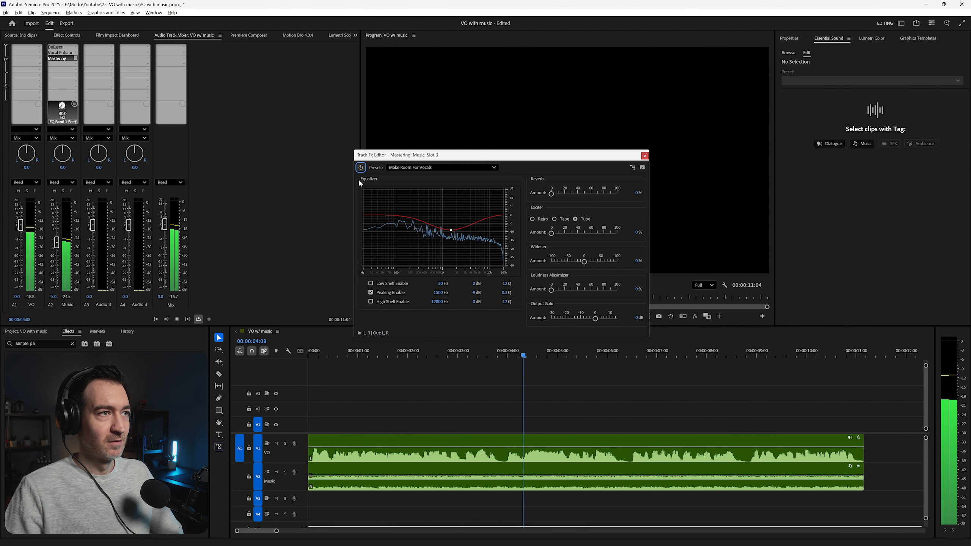
key("space")
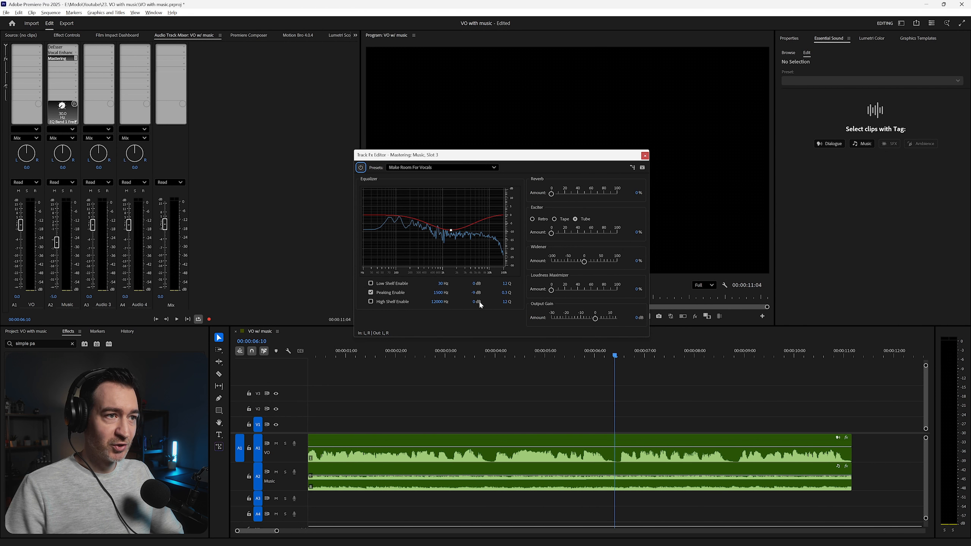
Set the Peaking band's Q to 1 and play the mix from the start to hear the narrower cut.
left_click(506, 292)
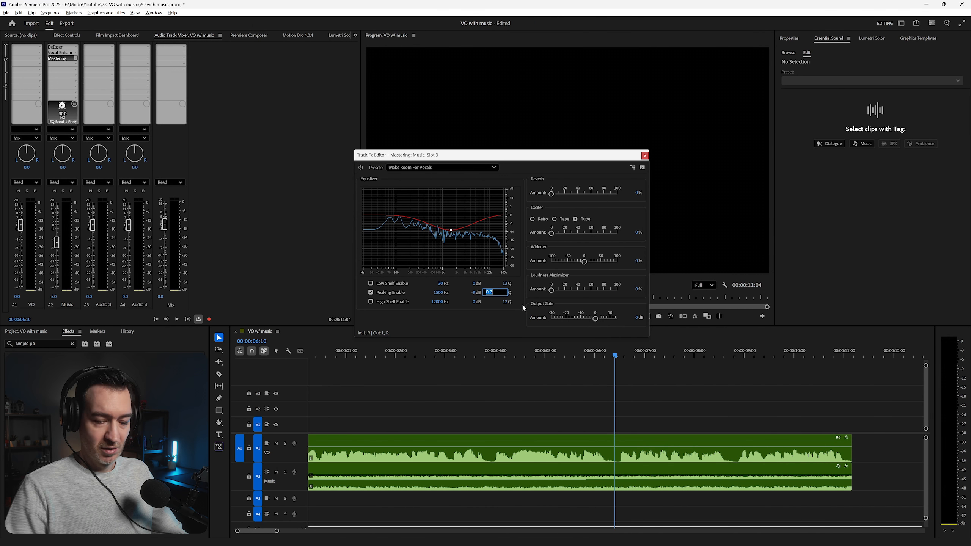
type("1")
key("Return")
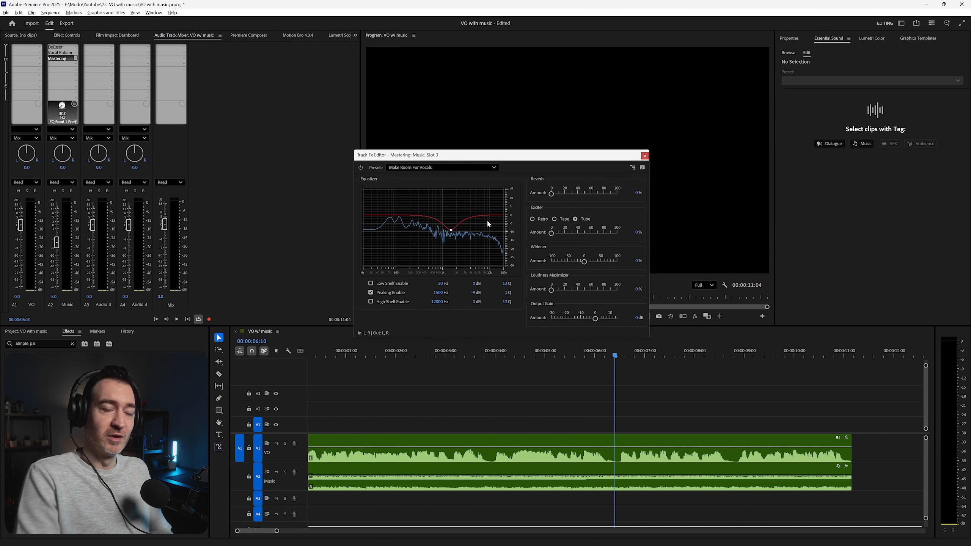
key("Home")
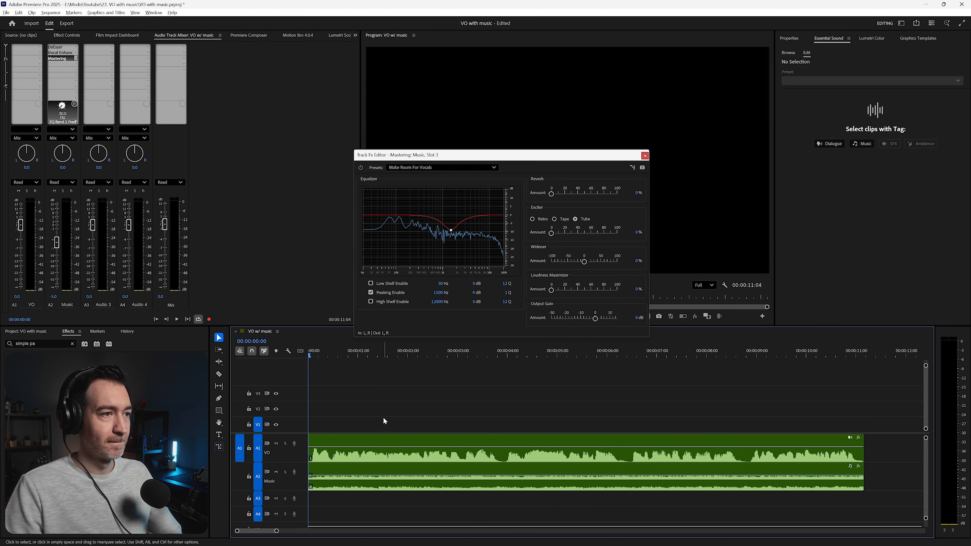
key("space")
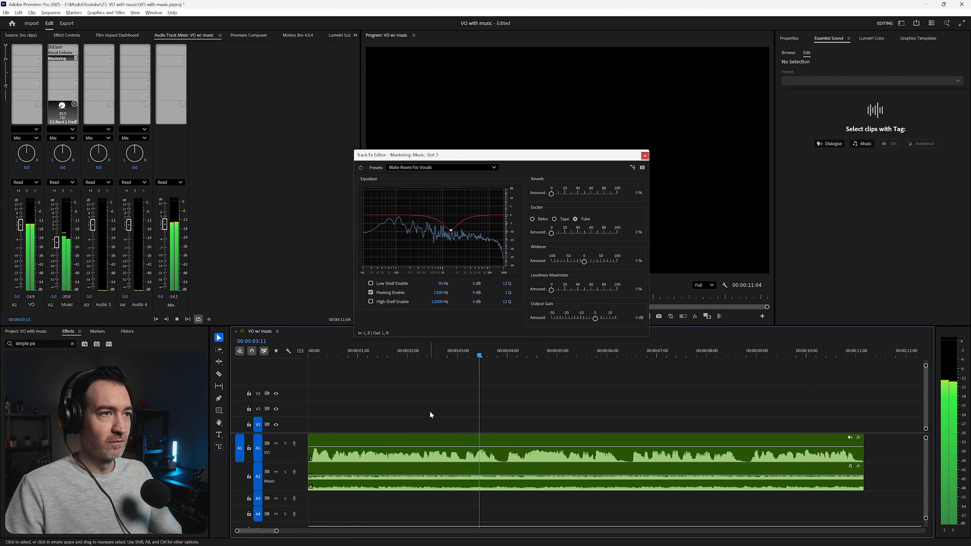
key("space")
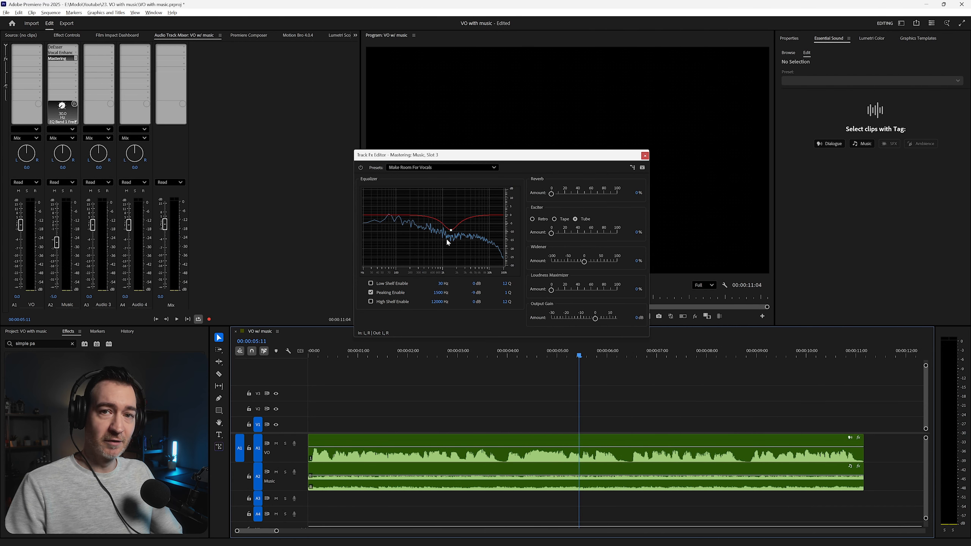
Close the Mastering editor and add a Parametric Equalizer to the Music track's fourth effect slot.
left_click_drag(503, 160, 500, 160)
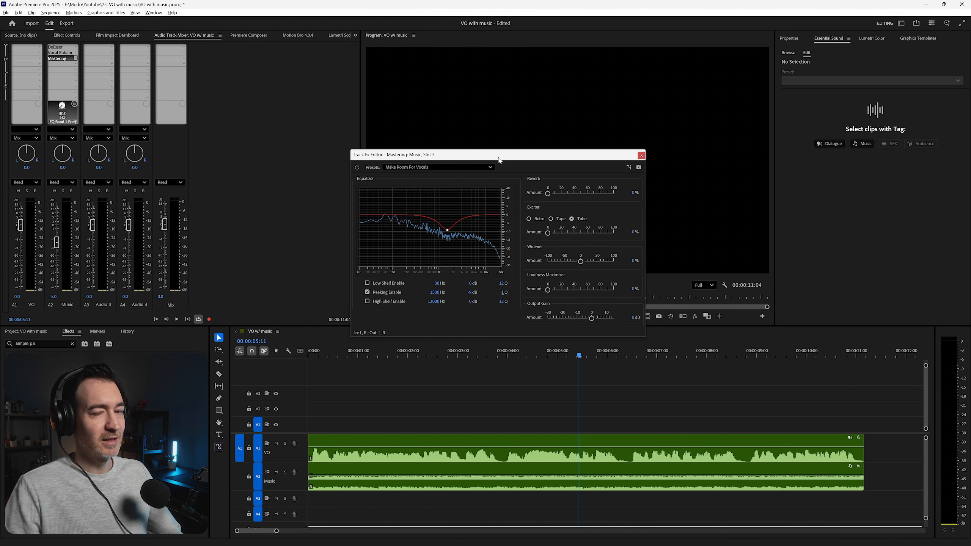
left_click(641, 156)
left_click(61, 63)
mouse_move(75, 101)
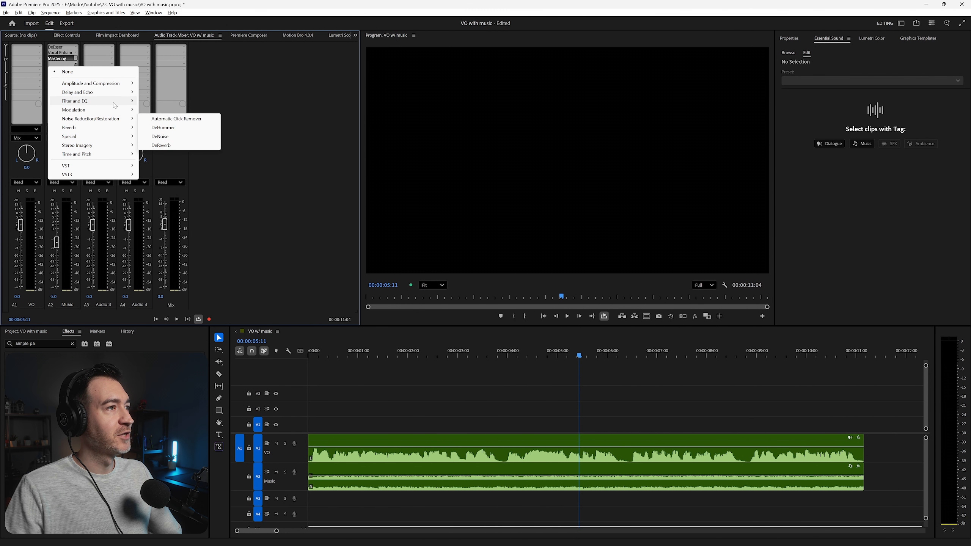
left_click(172, 181)
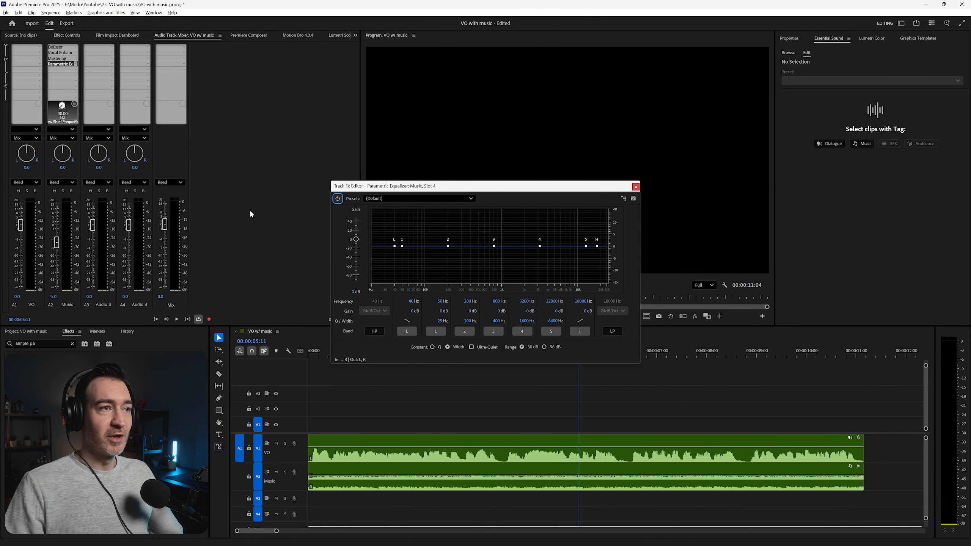
Play the mix from the start to view the music's frequency spectrum in the Parametric Equalizer.
left_click(317, 357)
key("space")
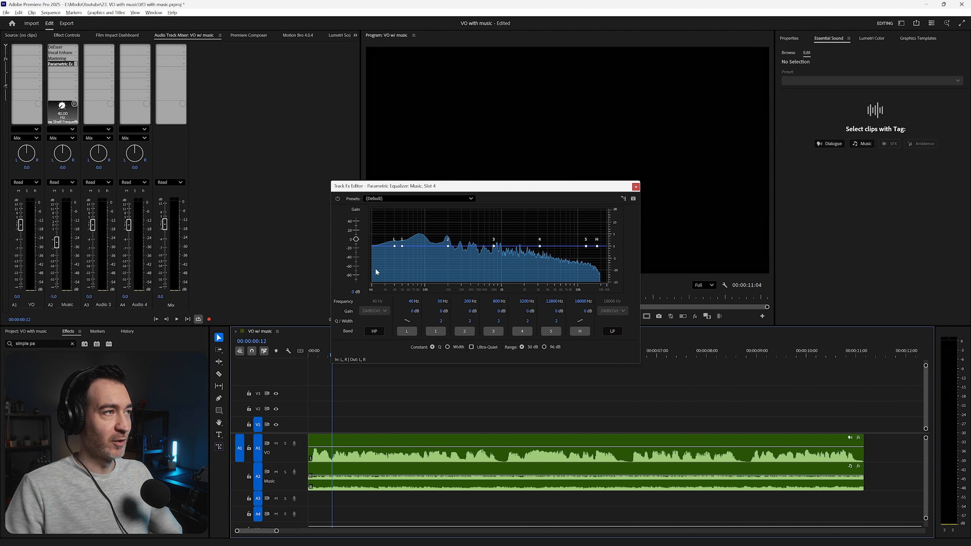
Play the mix while watching the music's frequency spectrum, and return the playhead to the start of the sequence.
key("space")
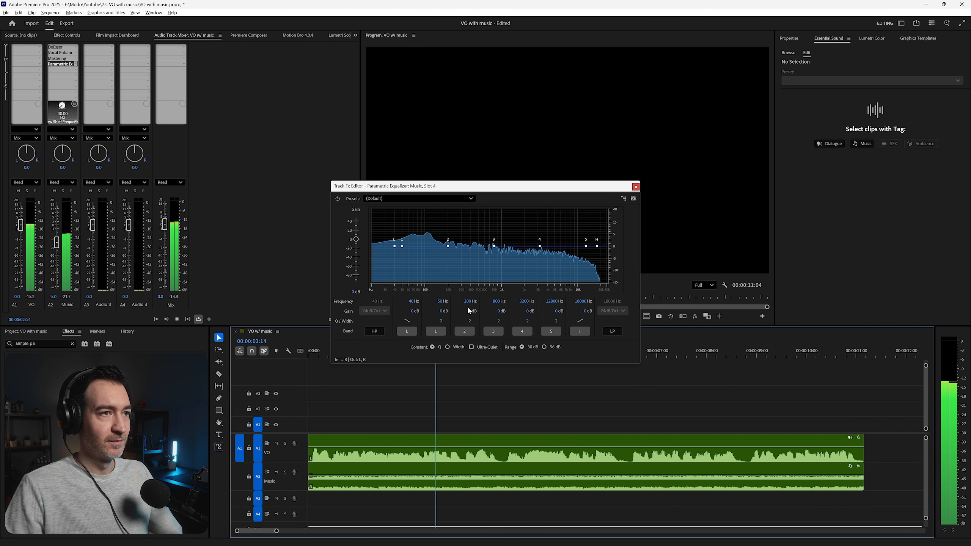
left_click_drag(451, 186, 462, 151)
left_click(309, 355)
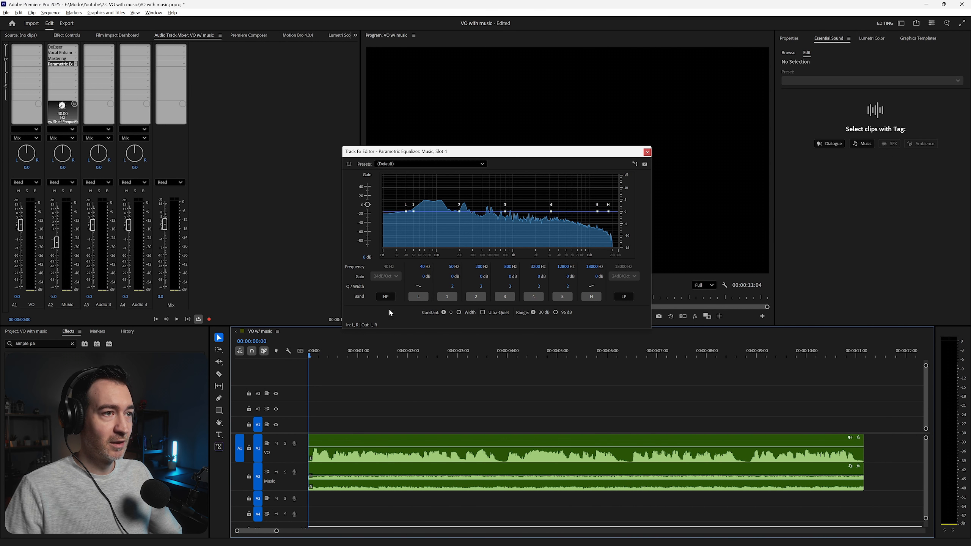
Disable bands L, 1, 2, 4, 5 and H of the Music track's Parametric Equalizer, leaving only band 3 active.
left_click(419, 298)
left_click(448, 297)
left_click(476, 297)
left_click(531, 298)
left_click(563, 297)
left_click(591, 297)
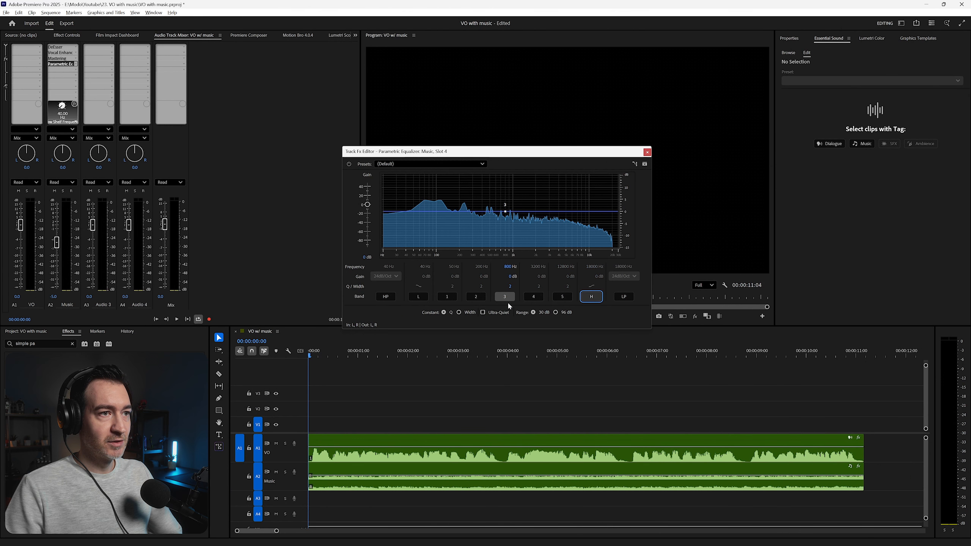
Set band 3 of the Parametric Equalizer to a frequency of 1500 Hz and a gain of -9 dB.
left_click(508, 267)
type("1500")
key("Tab")
type("-5")
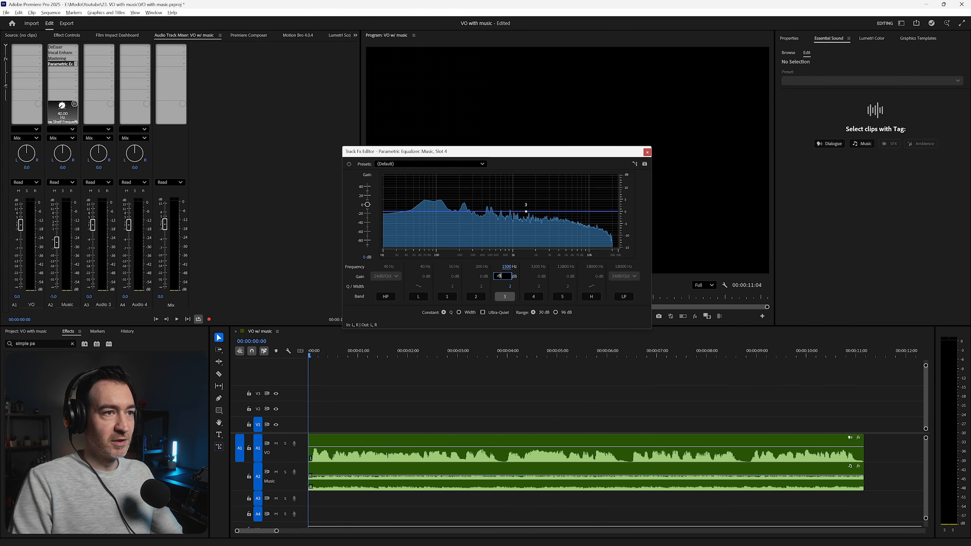
key("Tab")
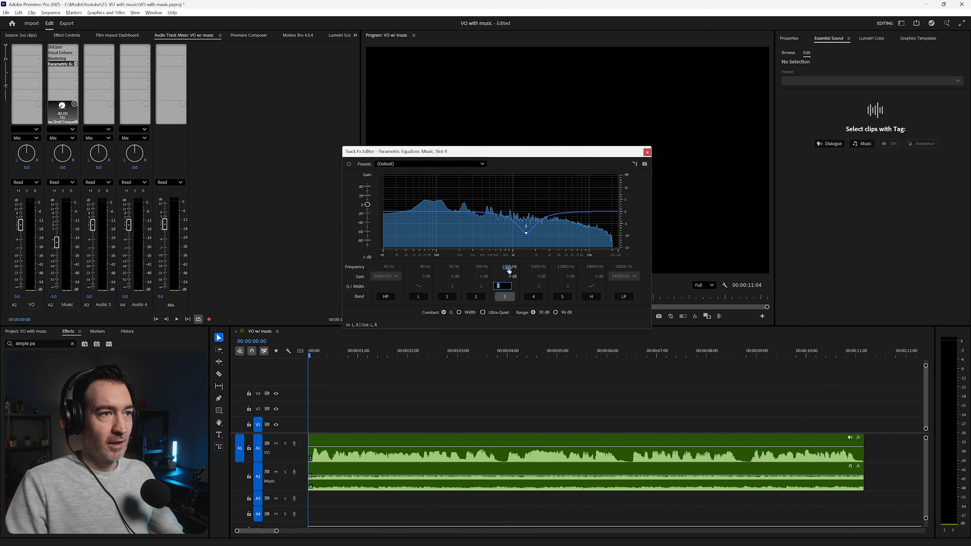
key("Return")
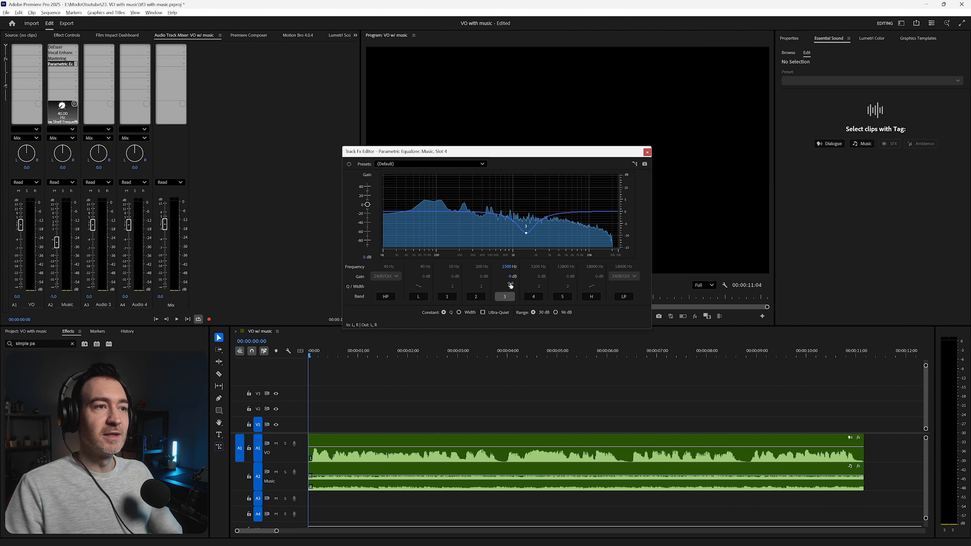
Try a Q of 1 on band 3 to widen the cut.
left_click(508, 287)
type("1")
key("Return")
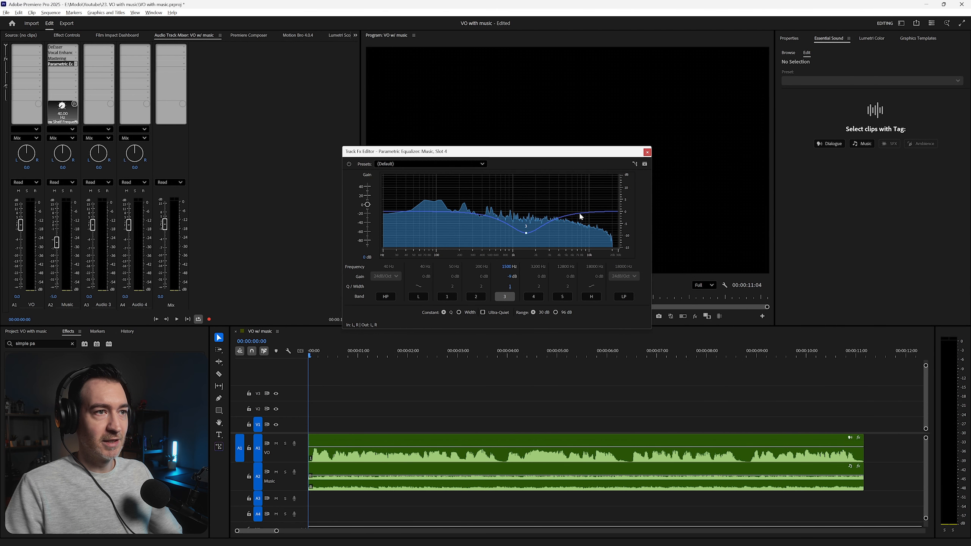
Set band 3's Q back to 2 and play the mix from the start to hear the cut.
left_click(510, 286)
type("2")
key("Return")
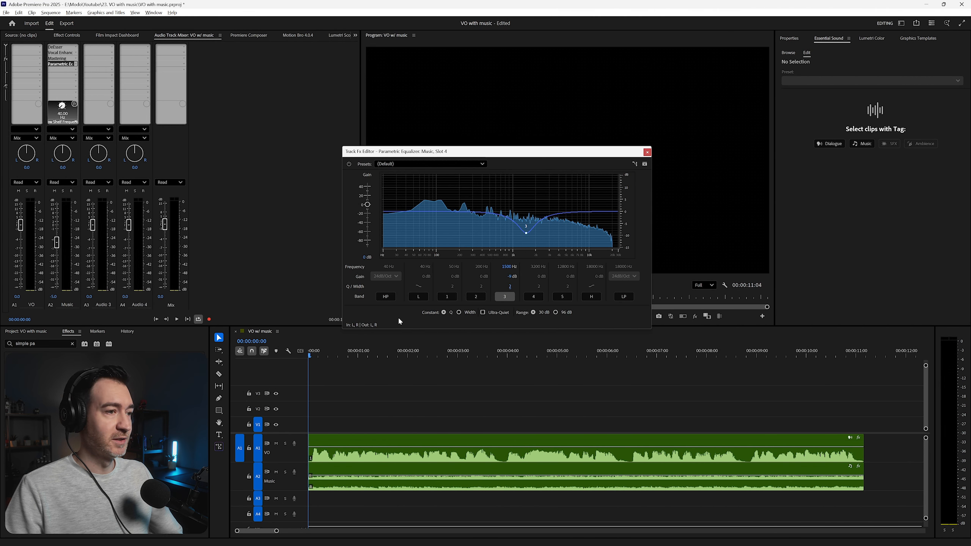
key("space")
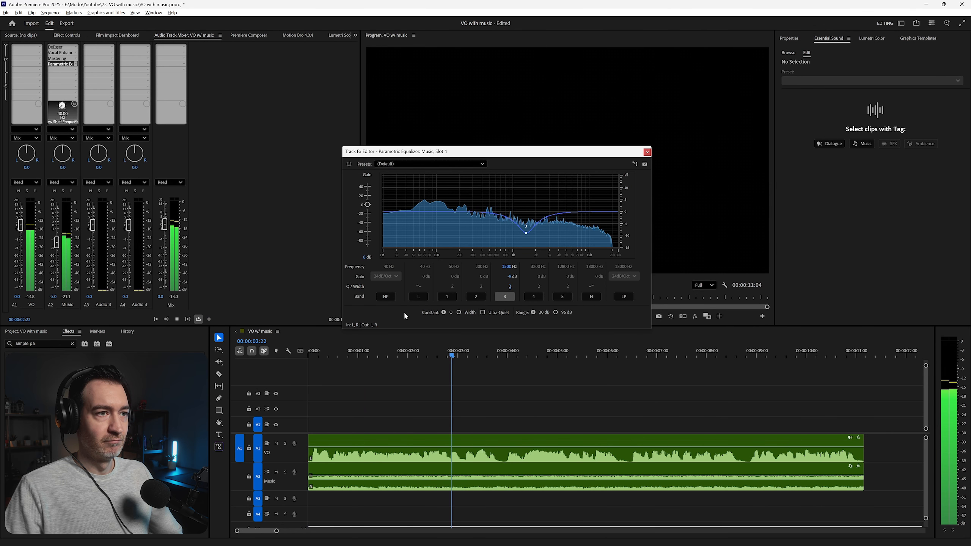
key("space")
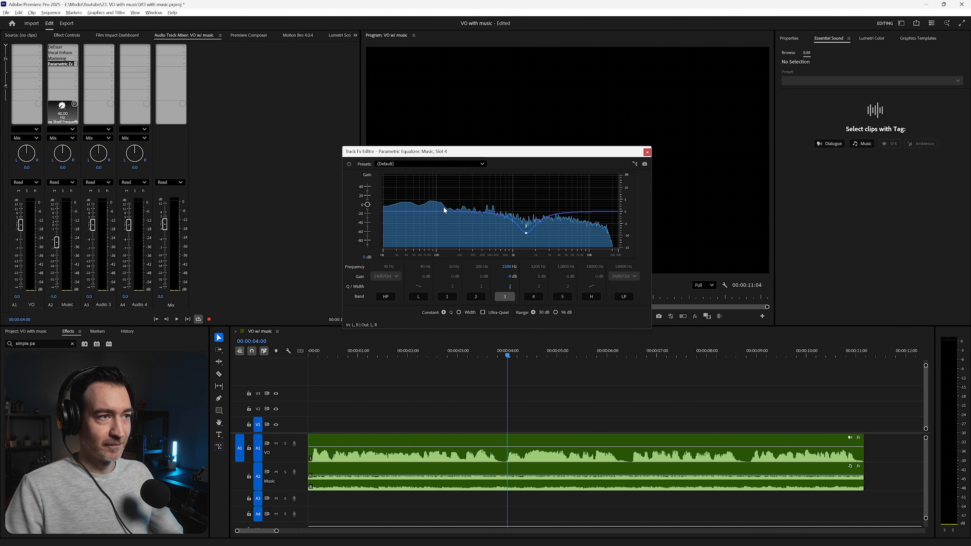
Try a gain of -15 dB on band 3 and play the mix from the start to hear the deeper cut.
left_click(512, 277)
type("-15")
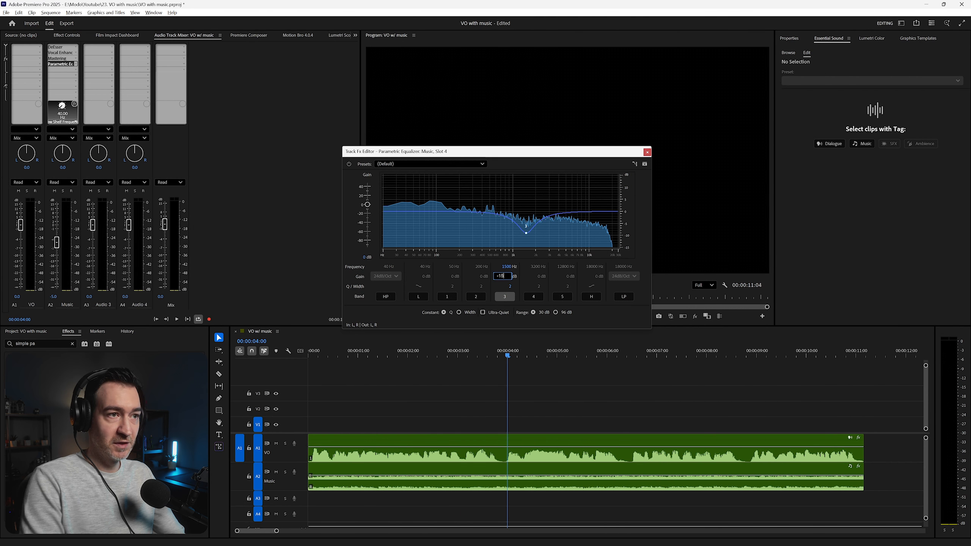
key("Return")
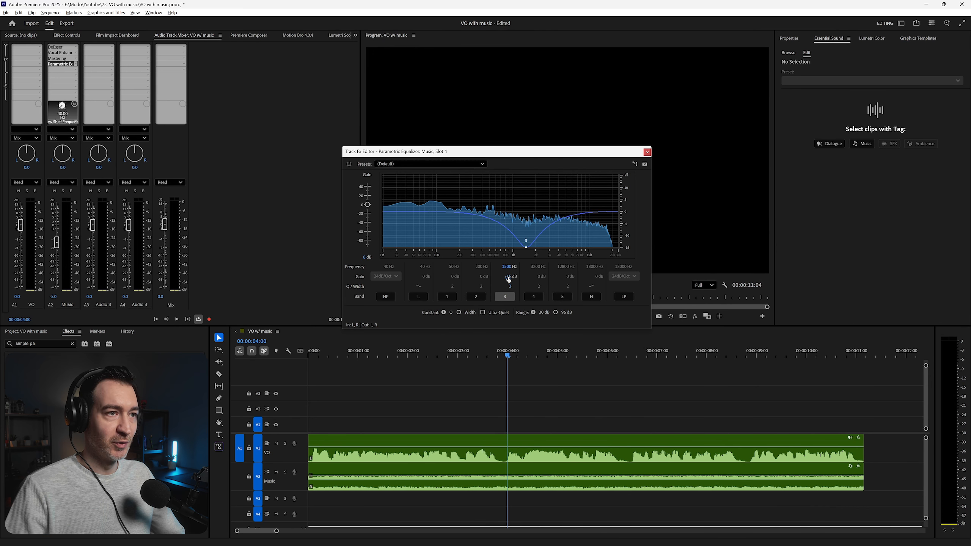
left_click(310, 354)
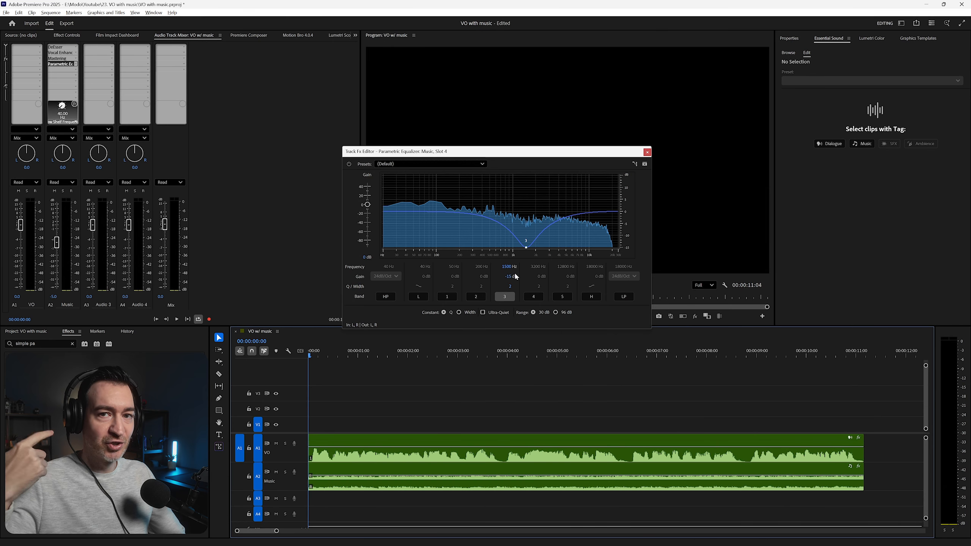
key("space")
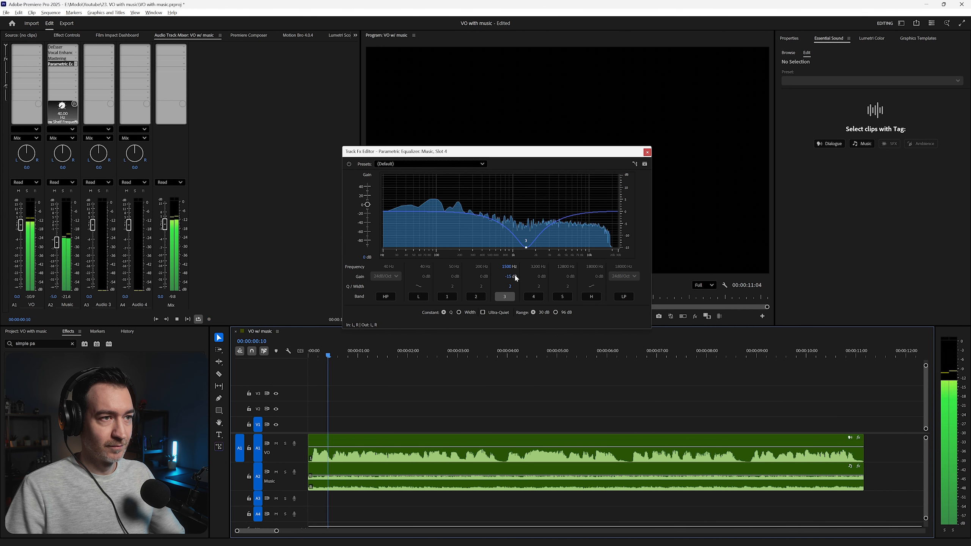
Sweep band 3's frequency up and down, and set it back to 1500 Hz with a gain of -9 dB.
mouse_move(511, 267)
left_mouse_down()
mouse_move(492, 268)
mouse_move(523, 266)
left_mouse_up()
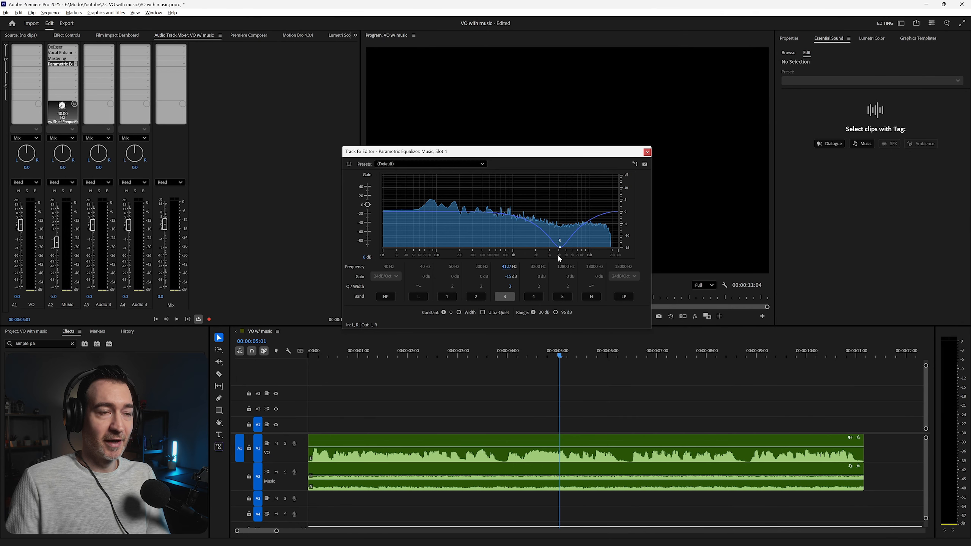
left_click_drag(510, 266, 489, 265)
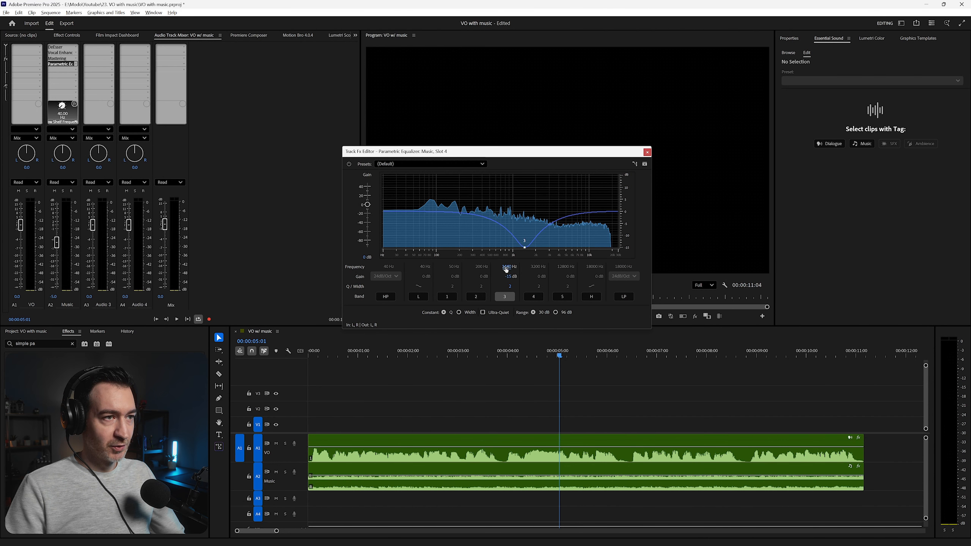
left_click(508, 268)
type("1500")
key("Tab")
type("-9")
key("Return")
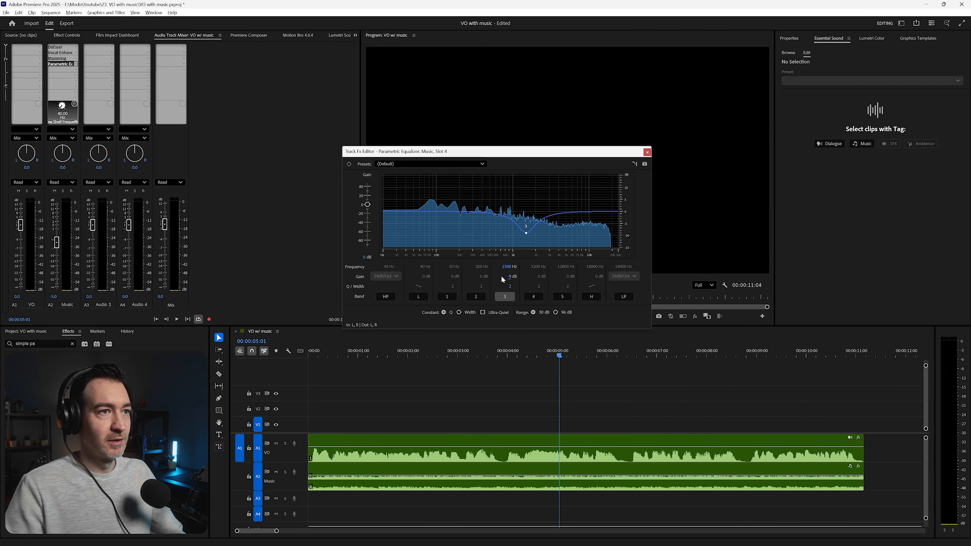
Play the mix from the start to check the voice-over against the music with the 1500 Hz cut.
left_click(311, 352)
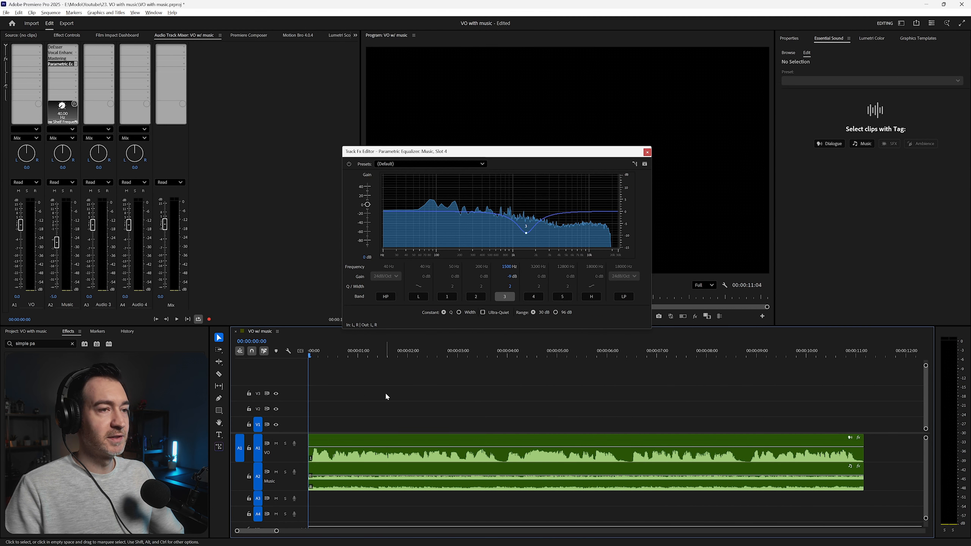
key("space")
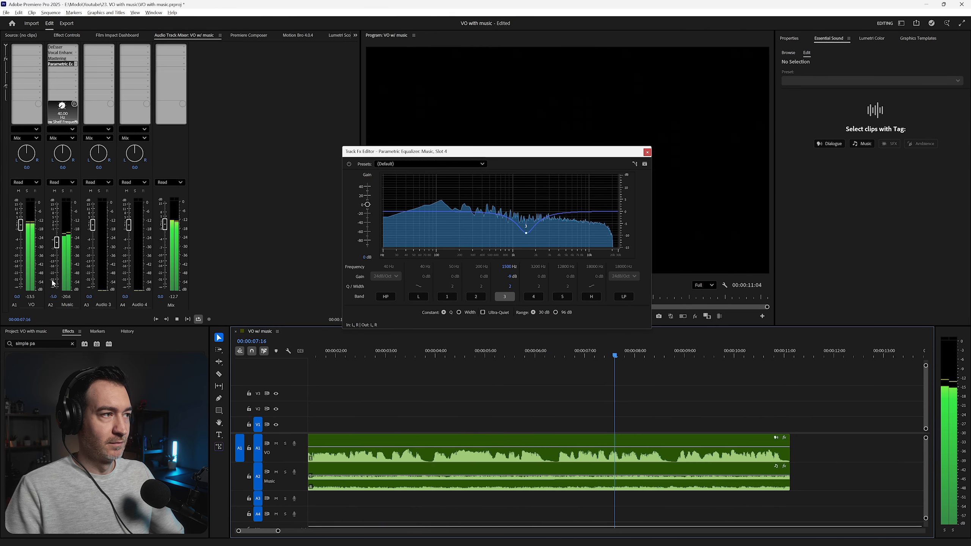
key("space")
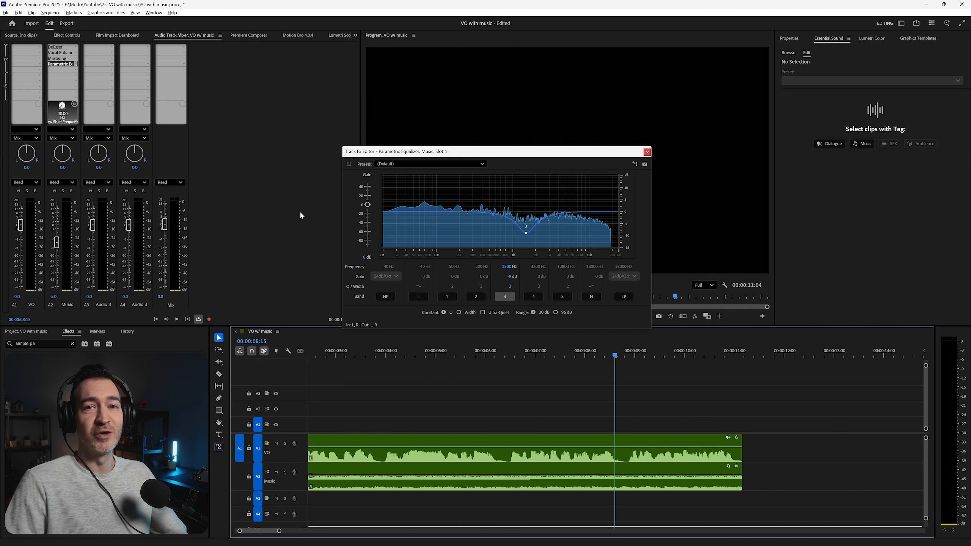
Close the Parametric Equalizer editor and add a Multiband Compressor to the VO track's first effect slot.
left_click(647, 152)
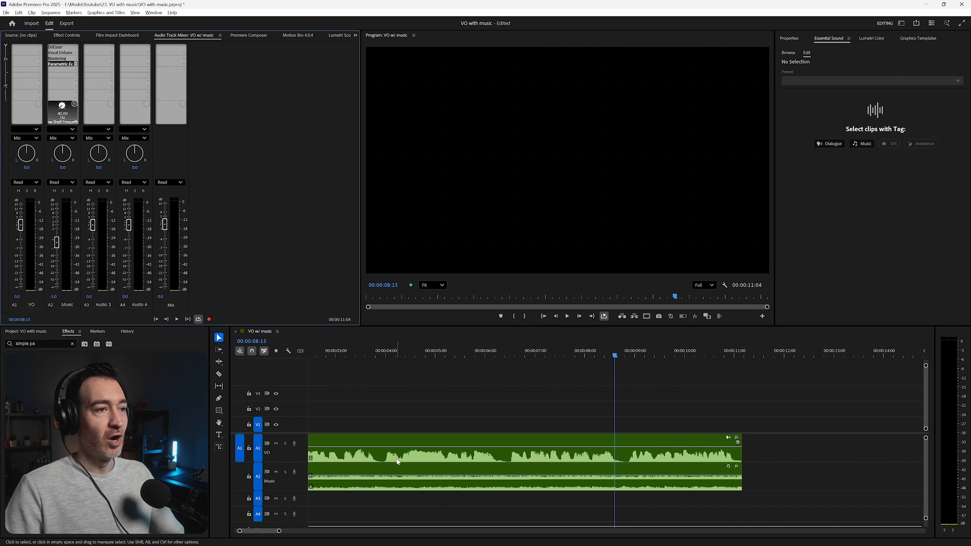
left_click(423, 446)
left_click(339, 388)
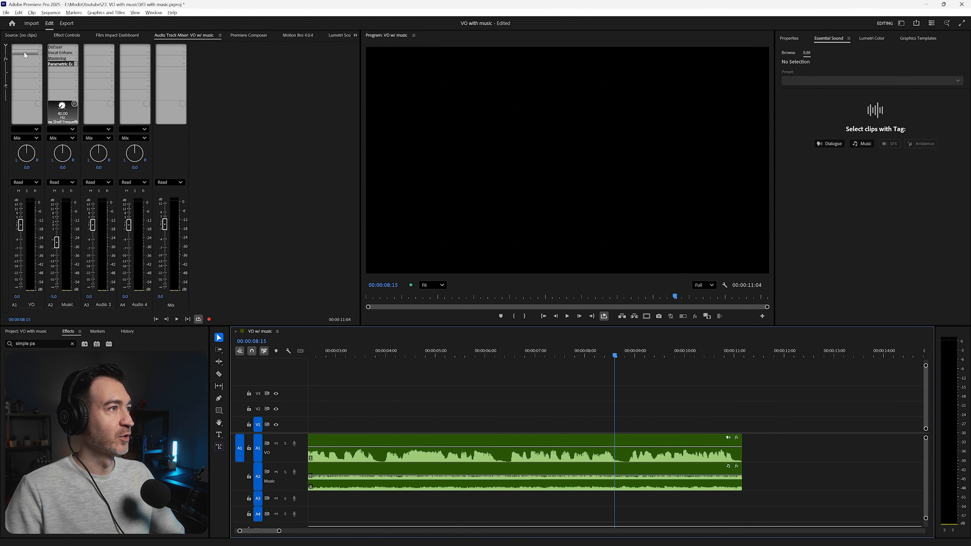
left_click(41, 48)
mouse_move(65, 68)
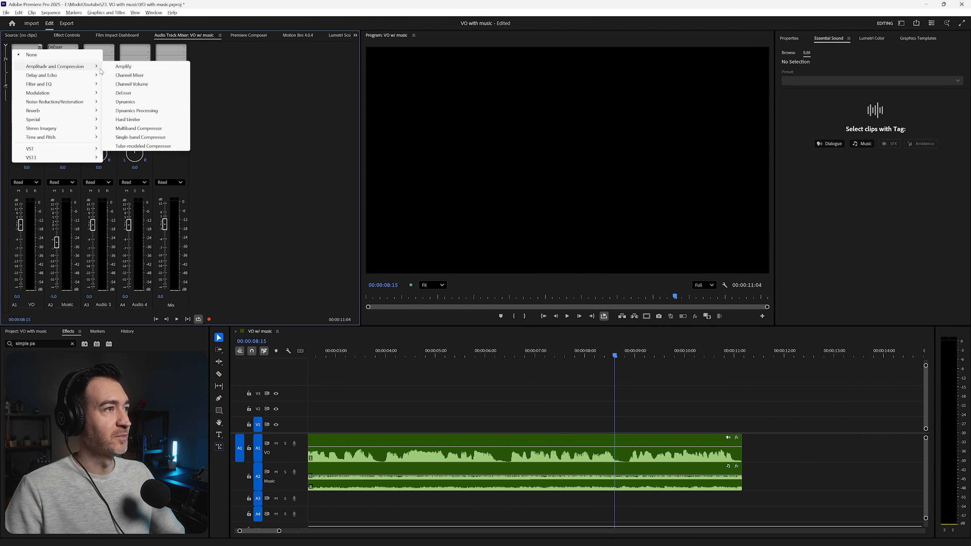
left_click(153, 129)
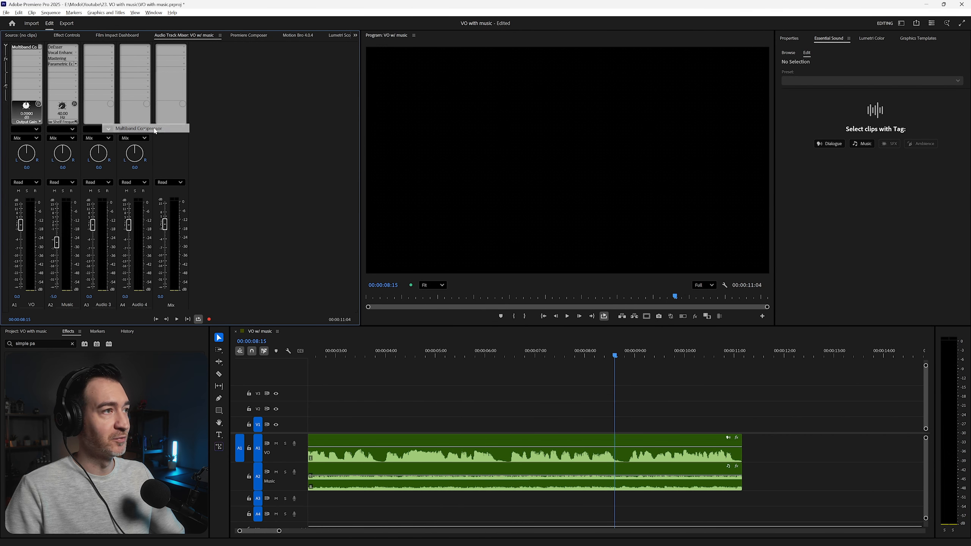
Open the VO track's Multiband Compressor editor and apply the Broadcast preset.
double_click(27, 47)
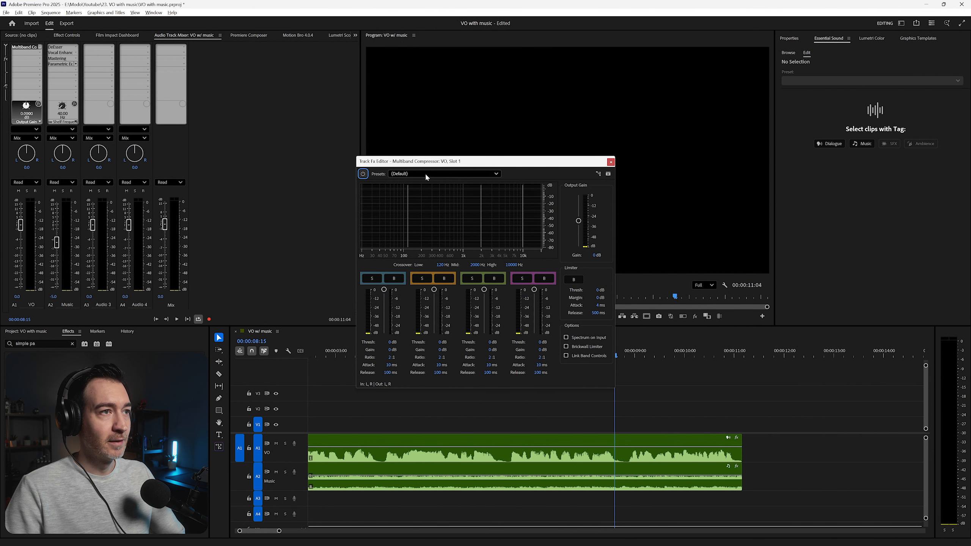
left_click(427, 176)
left_click(414, 195)
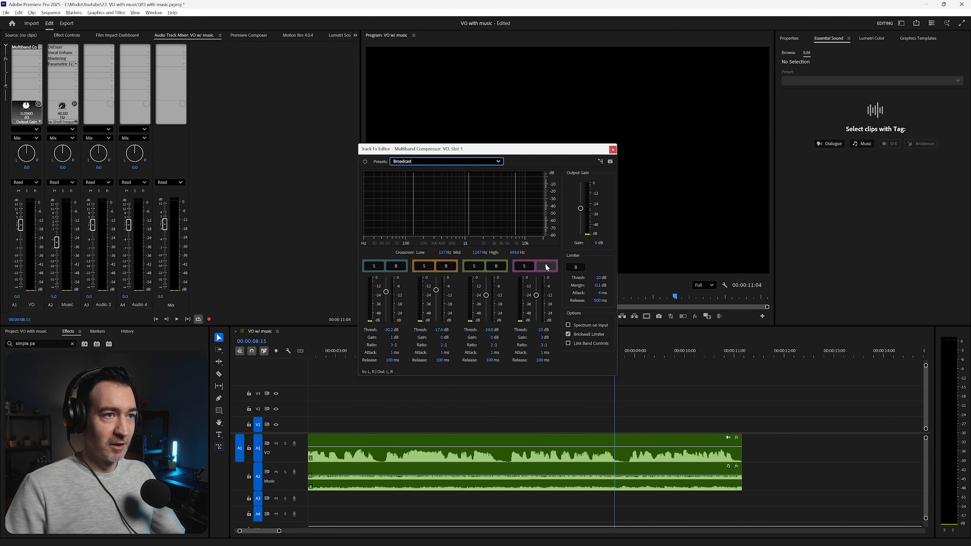
Set the Multiband Compressor's limiter margin to -3 dB and its output gain to -3 dB.
left_click(600, 286)
key("BackSpace")
key("Return")
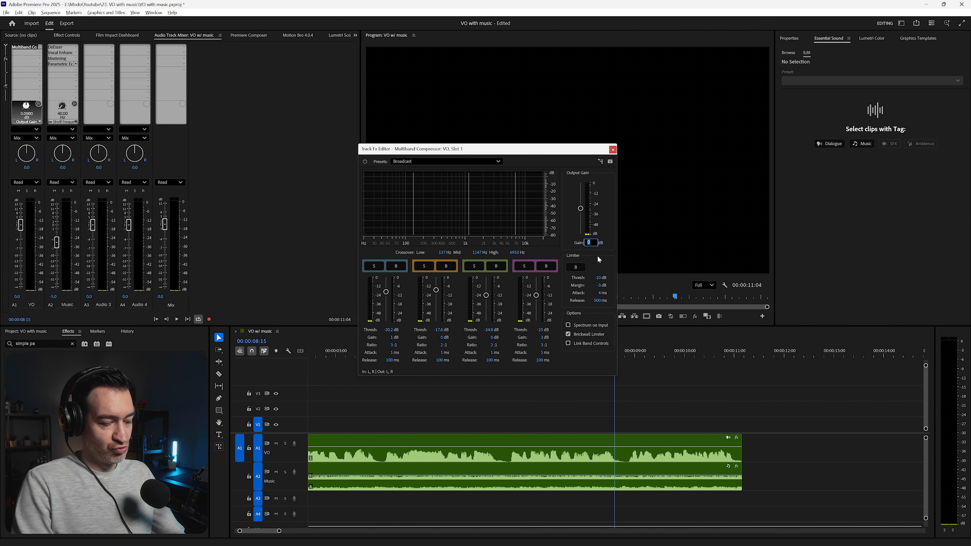
type("-3")
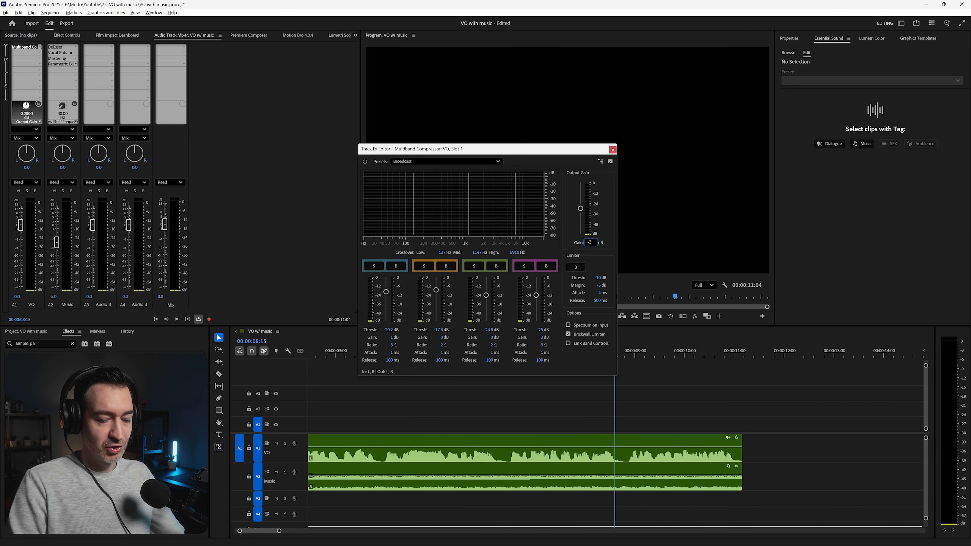
key("Return")
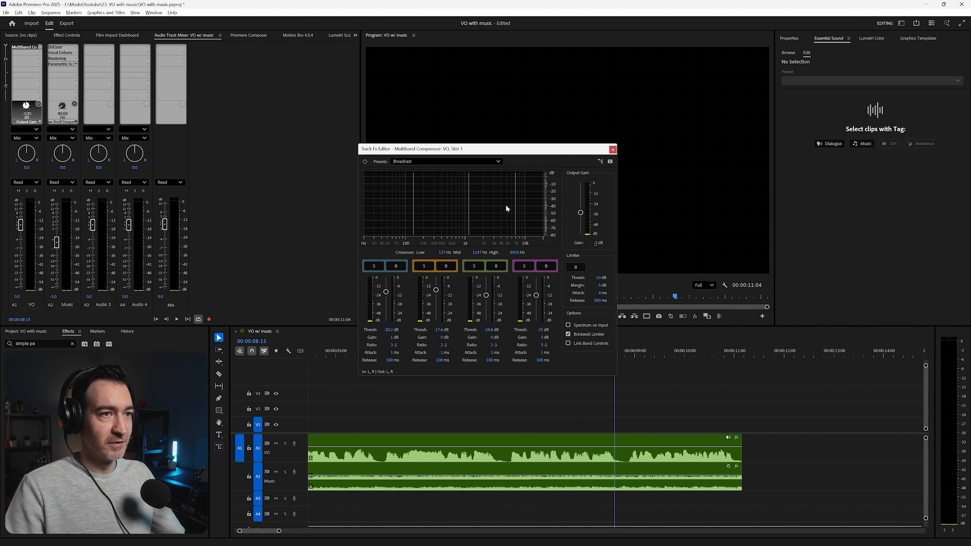
Move the compressor editor clear of the timeline and play the mix from the start to check the VO level.
left_click_drag(537, 151, 561, 119)
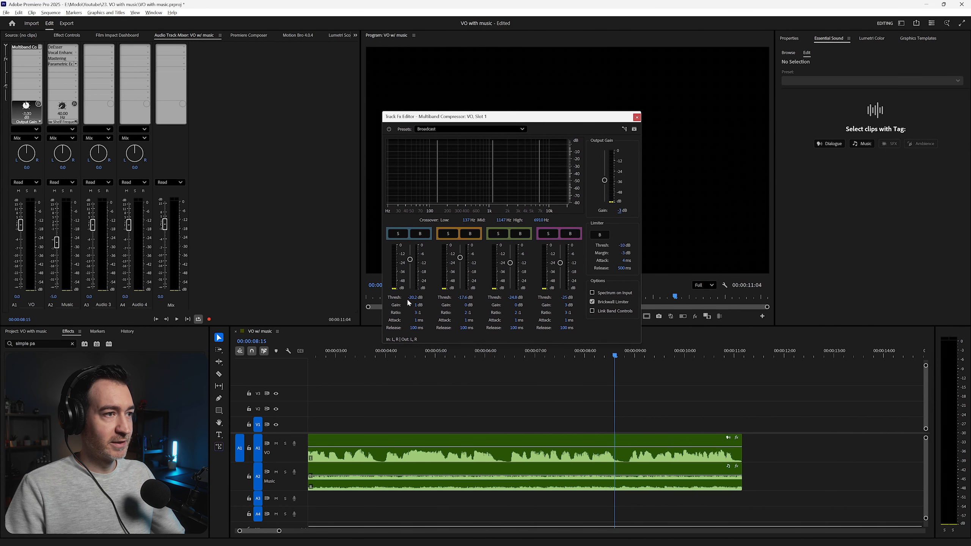
key("Home")
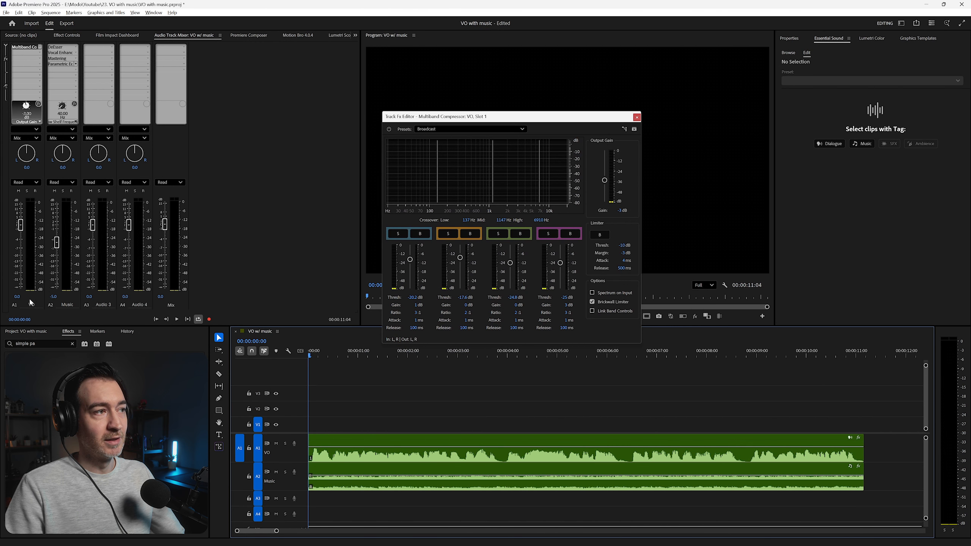
key("space")
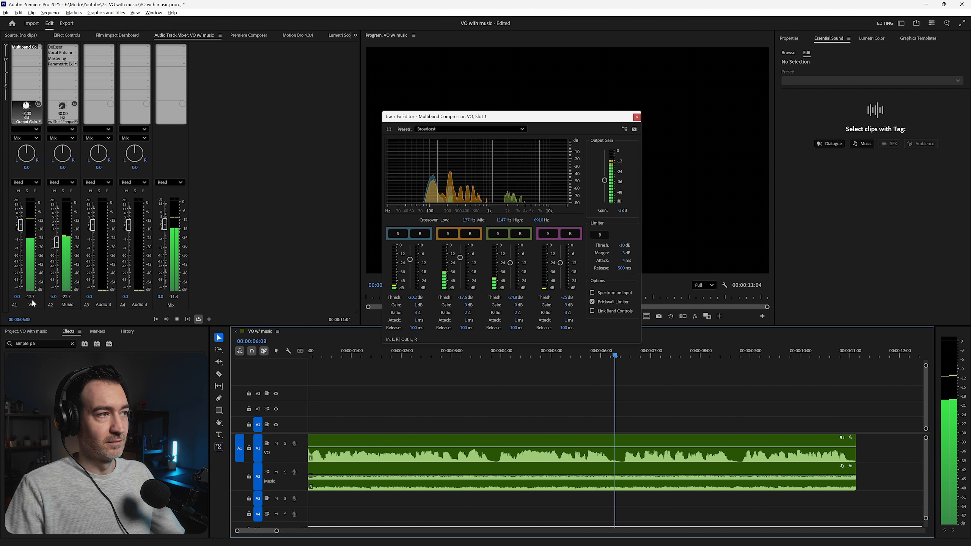
key("space")
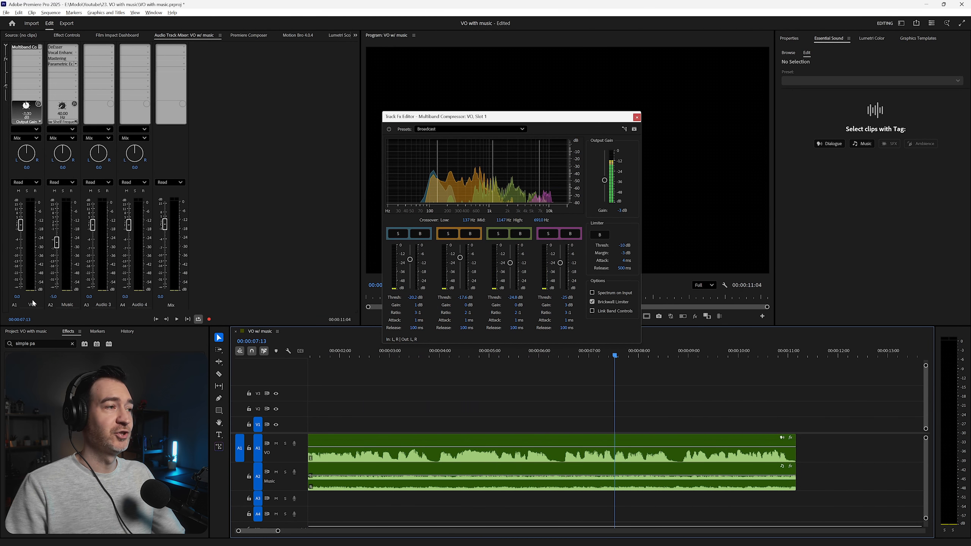
Set the Multiband Compressor's output gain to -5 dB.
left_click(616, 211)
type("-5")
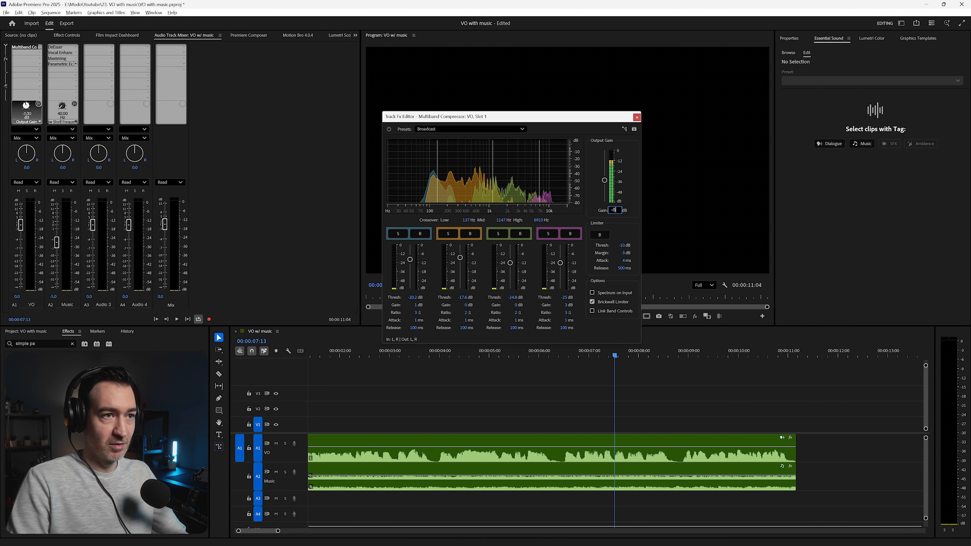
key("Return")
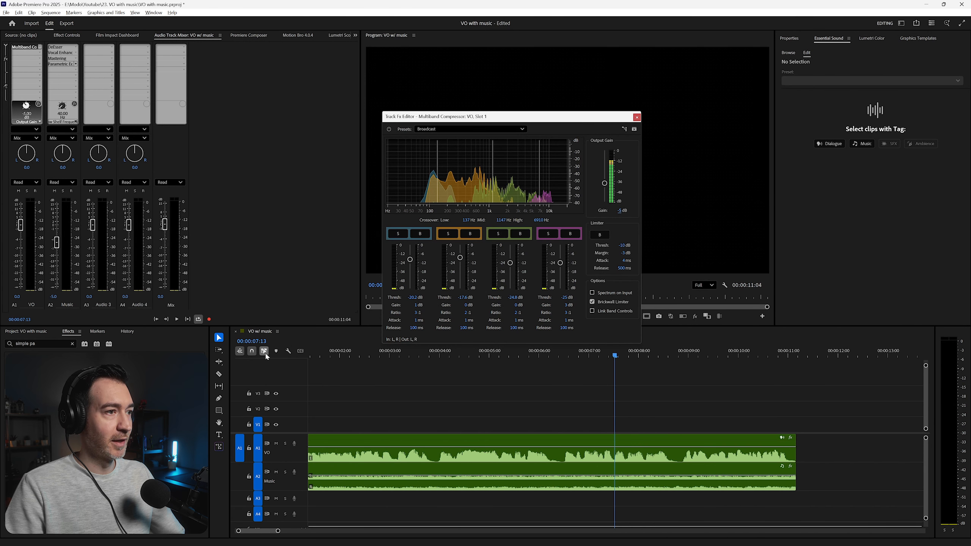
Play the mix from the start to check the VO level against the music with the compressor's reduced output gain.
left_click(330, 358)
key("Home")
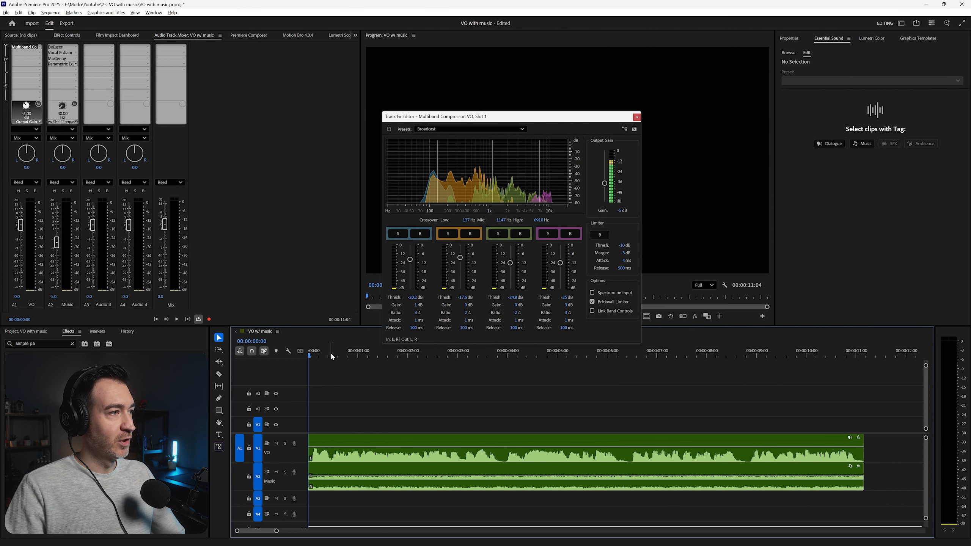
key("space")
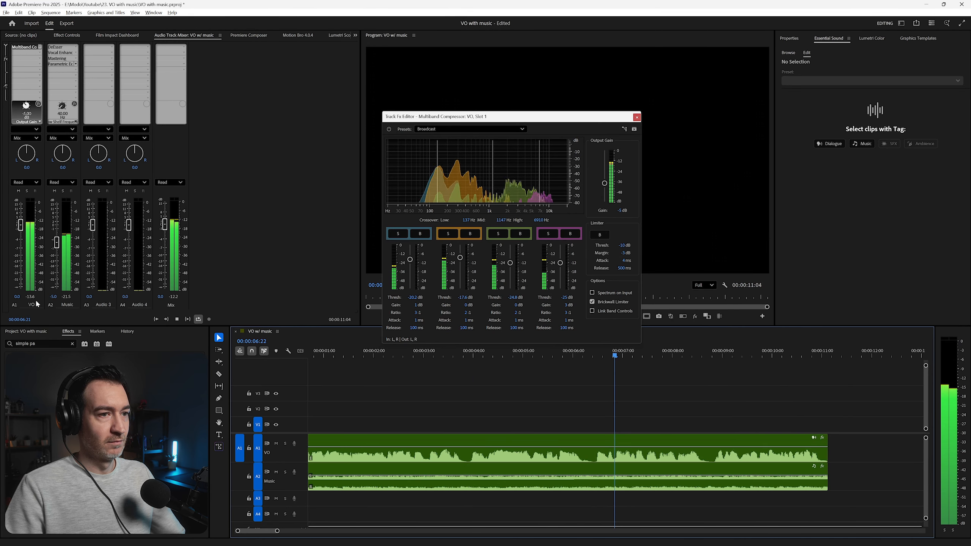
key("space")
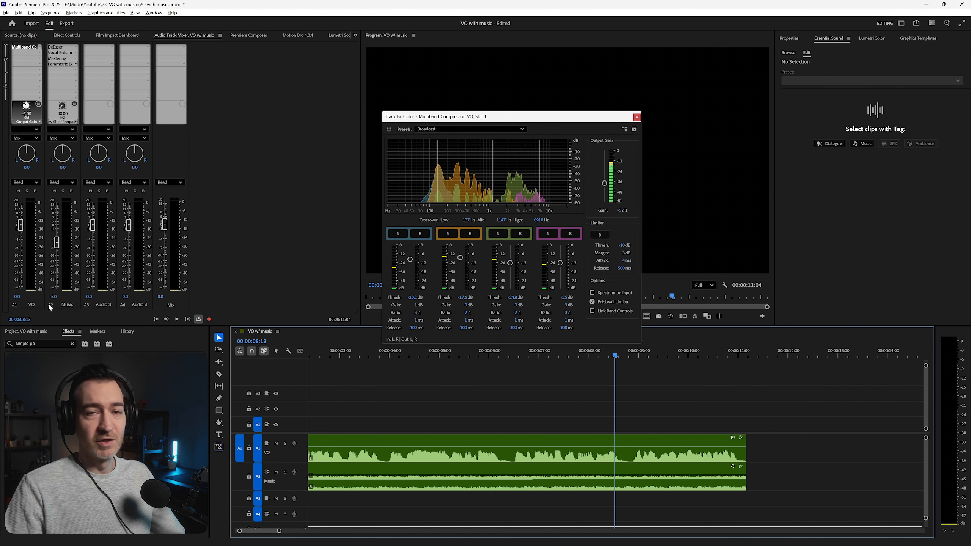
Replay the mix from the start, bypassing the Multiband Compressor and re-enabling it during playback to compare the VO with and without compression.
left_click(348, 356)
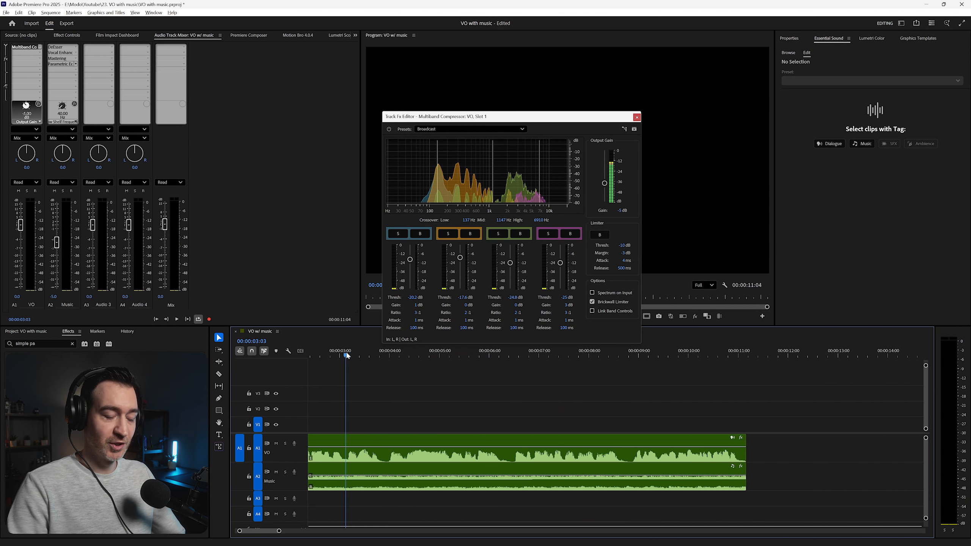
key("Home")
left_click(389, 130)
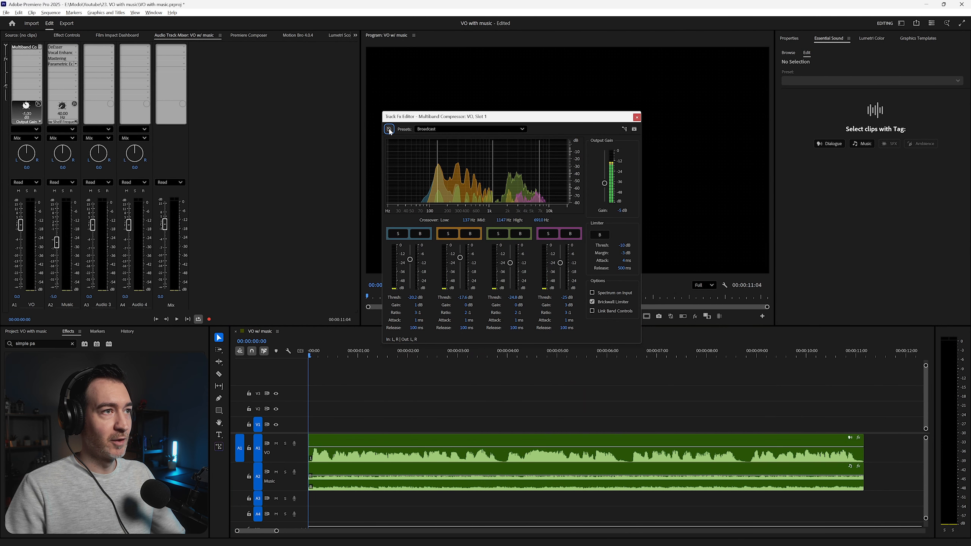
key("space")
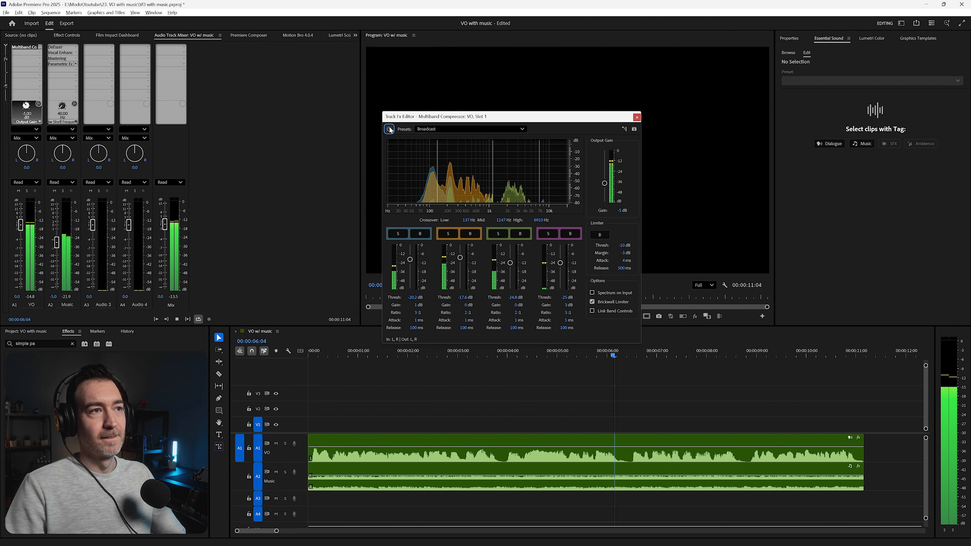
left_click(389, 129)
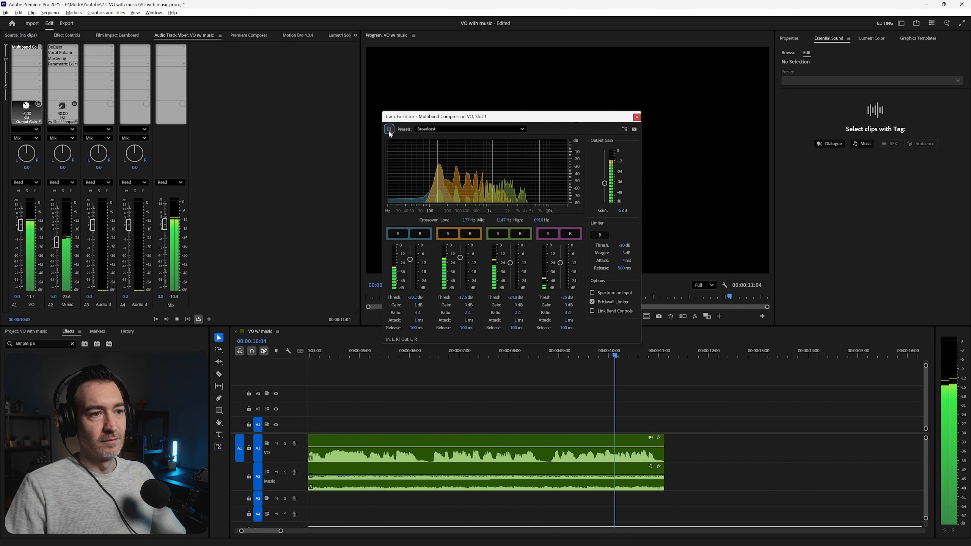
key("space")
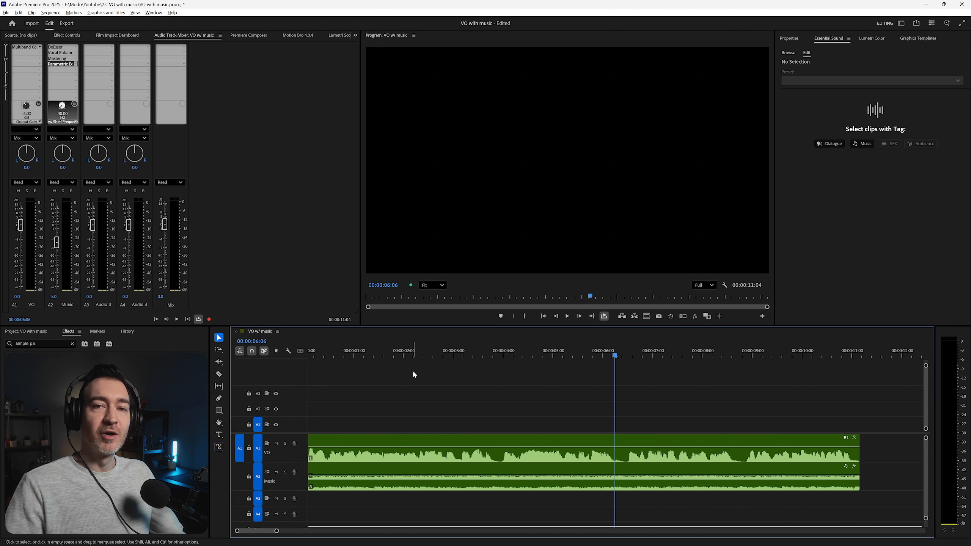
Select the VO clip on track A1 to show its dialogue settings.
left_click(476, 442)
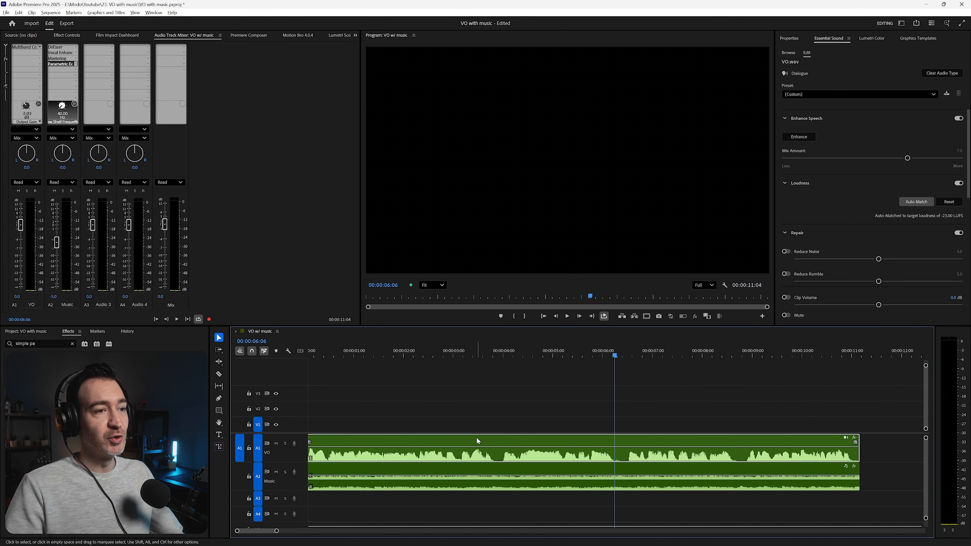